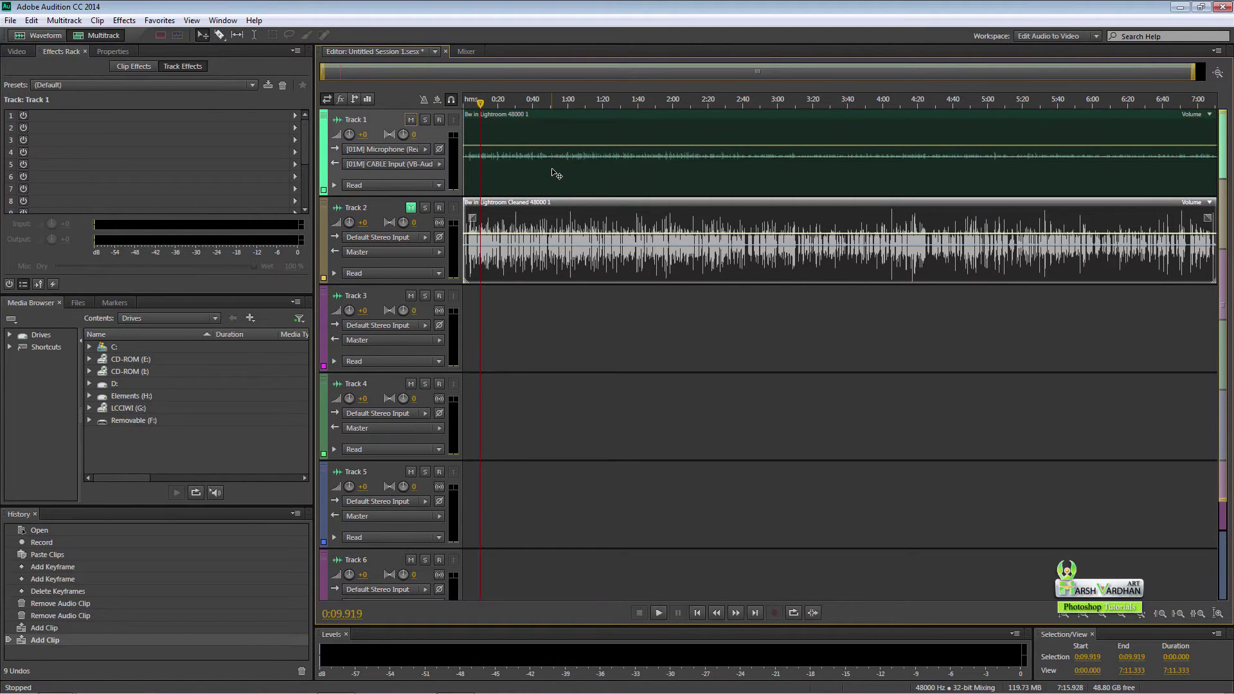
# Step: Play the session, then mute Track 1 and play cleaned Track 2 alone from 0:12.859
pyautogui.press('space')
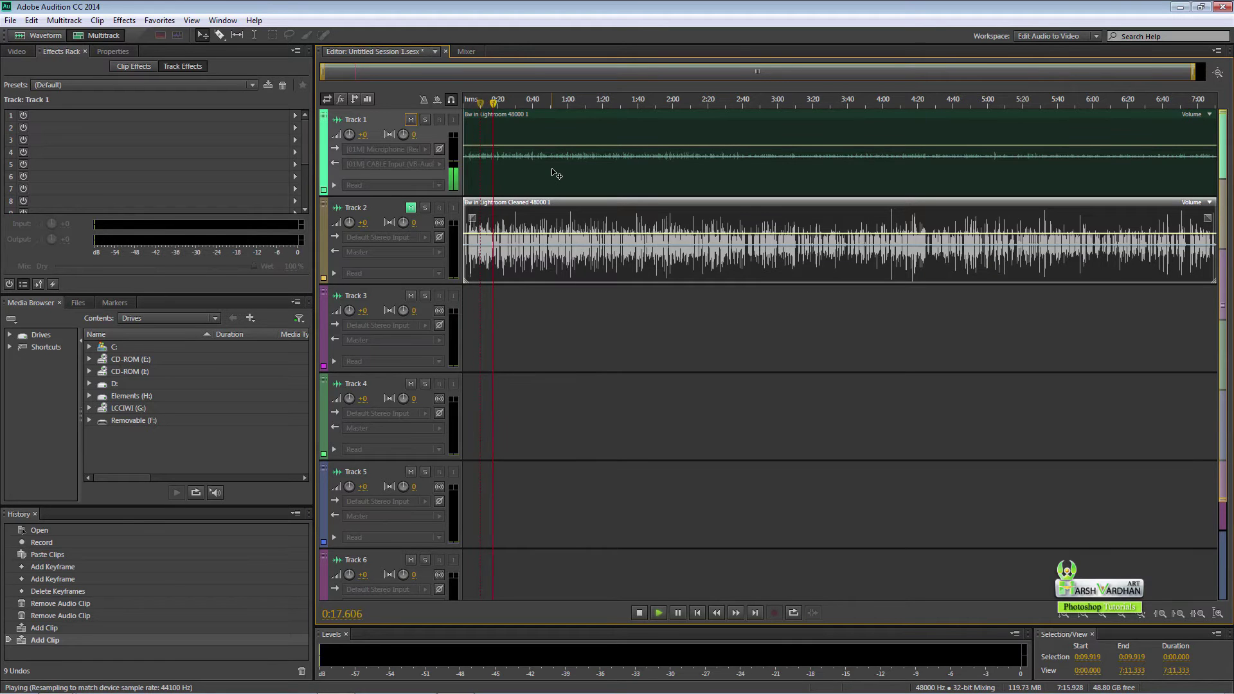
pyautogui.press('space')
pyautogui.click(411, 121)
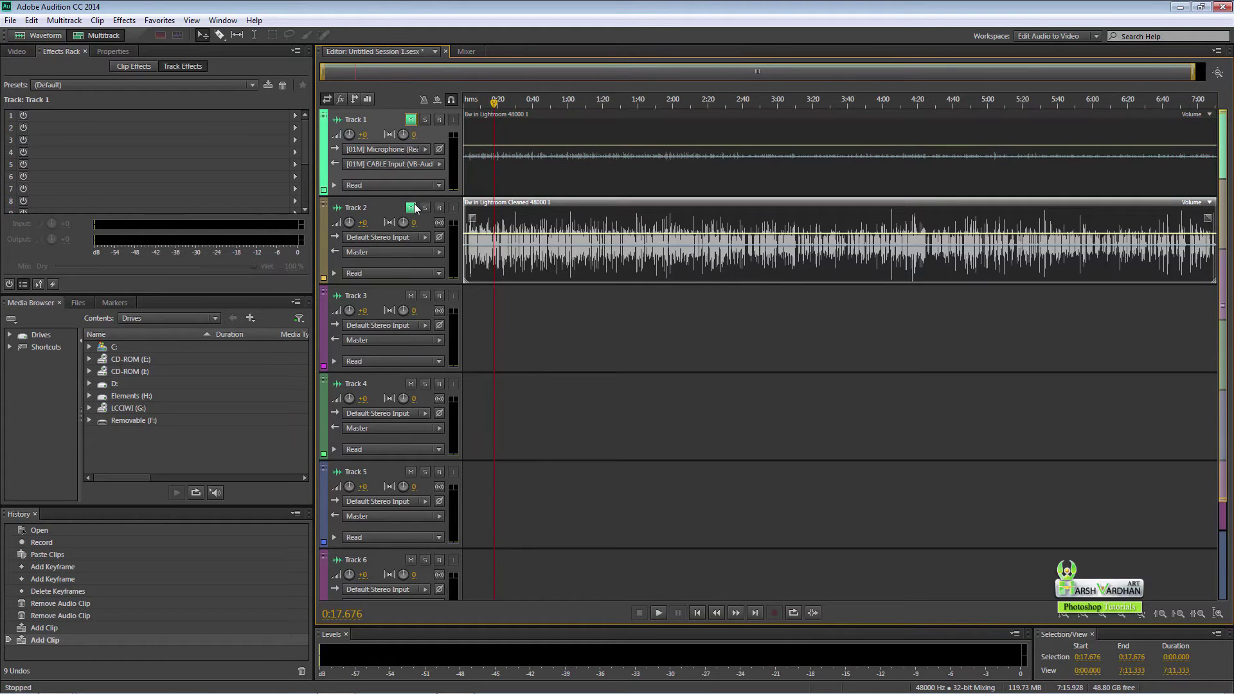
pyautogui.click(411, 207)
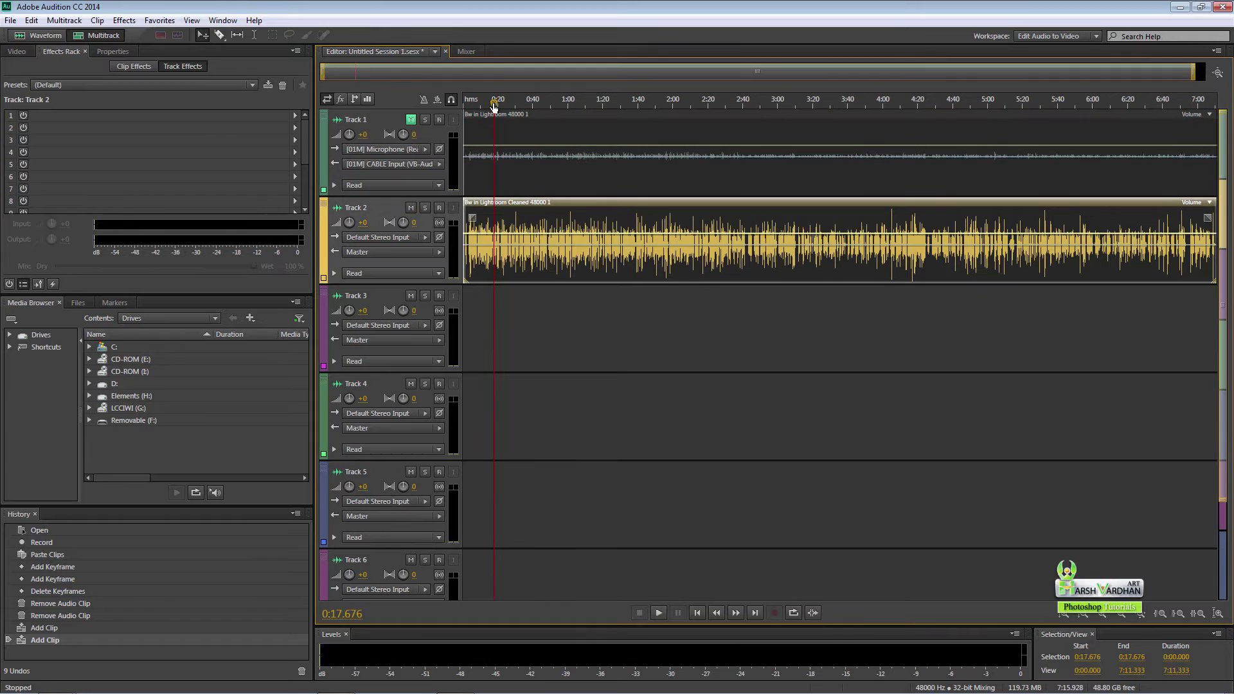
pyautogui.moveTo(494, 104); pyautogui.dragTo(482, 107)
pyautogui.press('space')
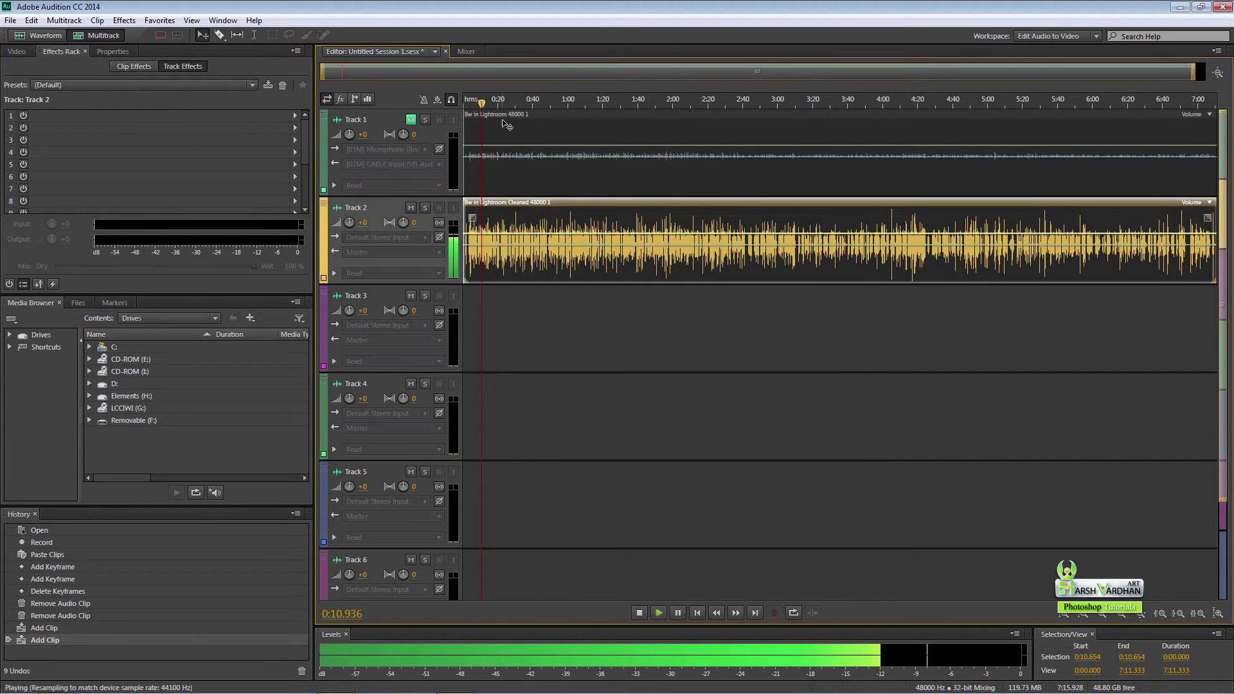
# Step: Unmute Track 1 and mute Track 2 to hear the original recording
pyautogui.click(570, 138)
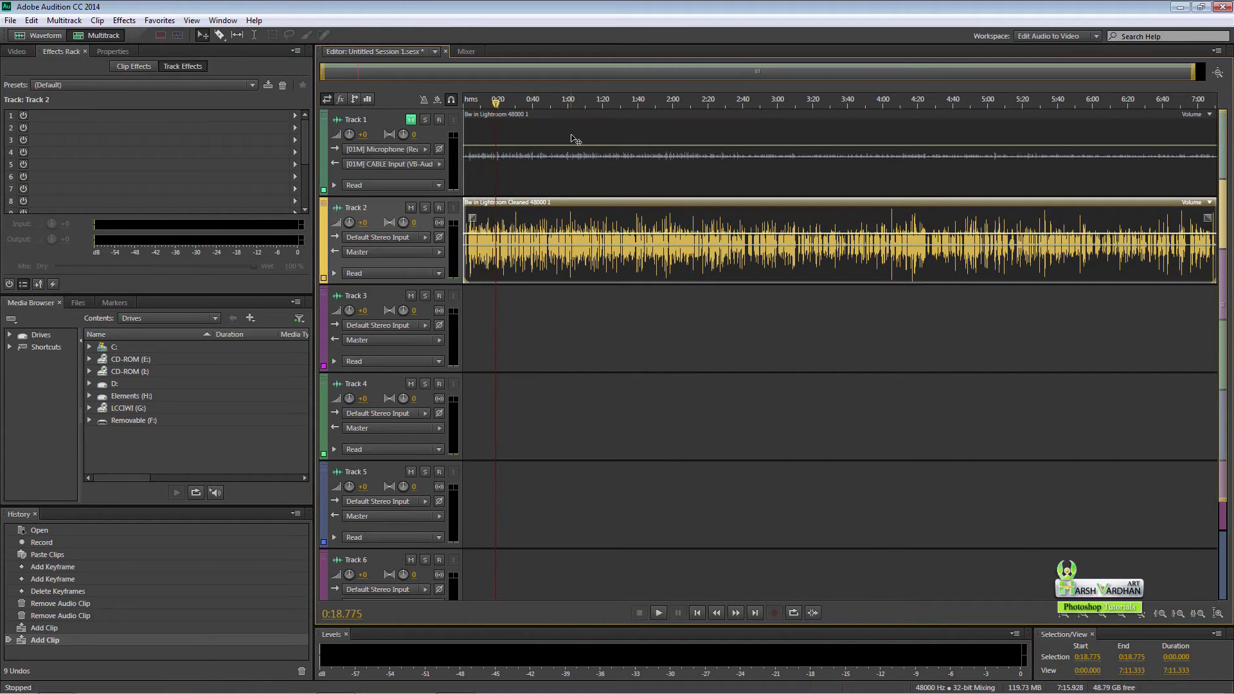
pyautogui.click(410, 120)
pyautogui.click(411, 208)
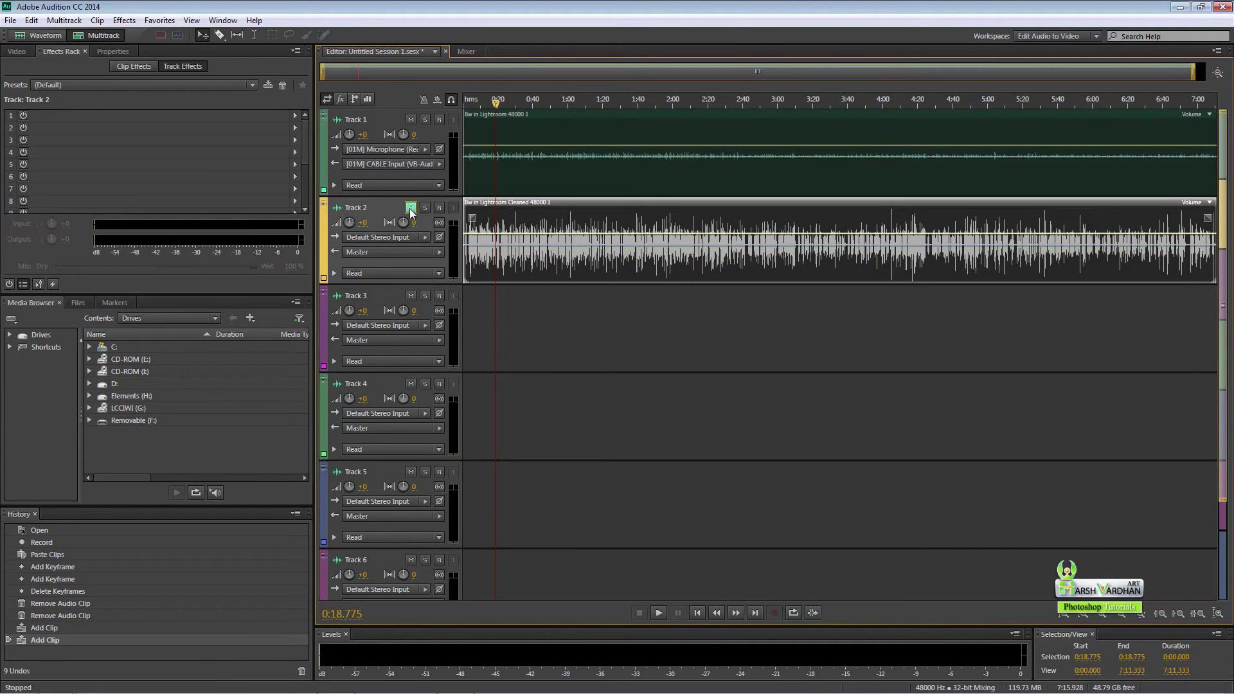
# Step: Open 'Bw in Lightroom 48000 1.wav' in the Waveform editor and zoom to its first 40 seconds
pyautogui.doubleClick(600, 158)
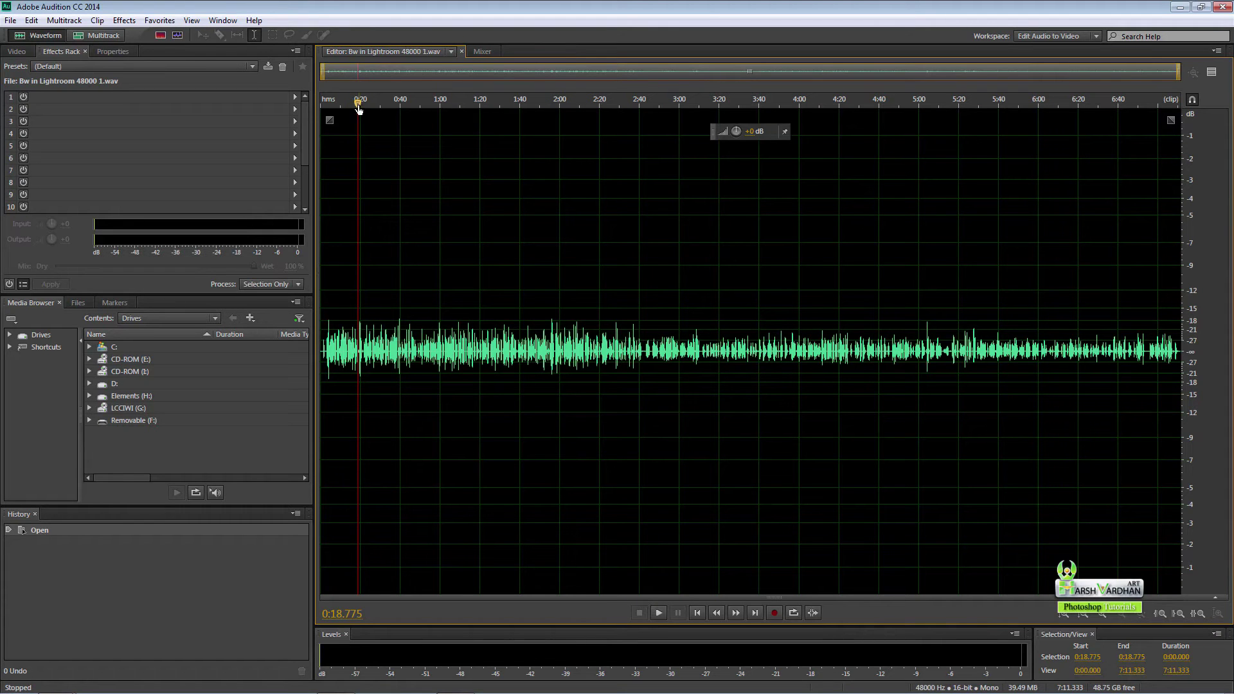
pyautogui.moveTo(358, 102); pyautogui.dragTo(329, 104)
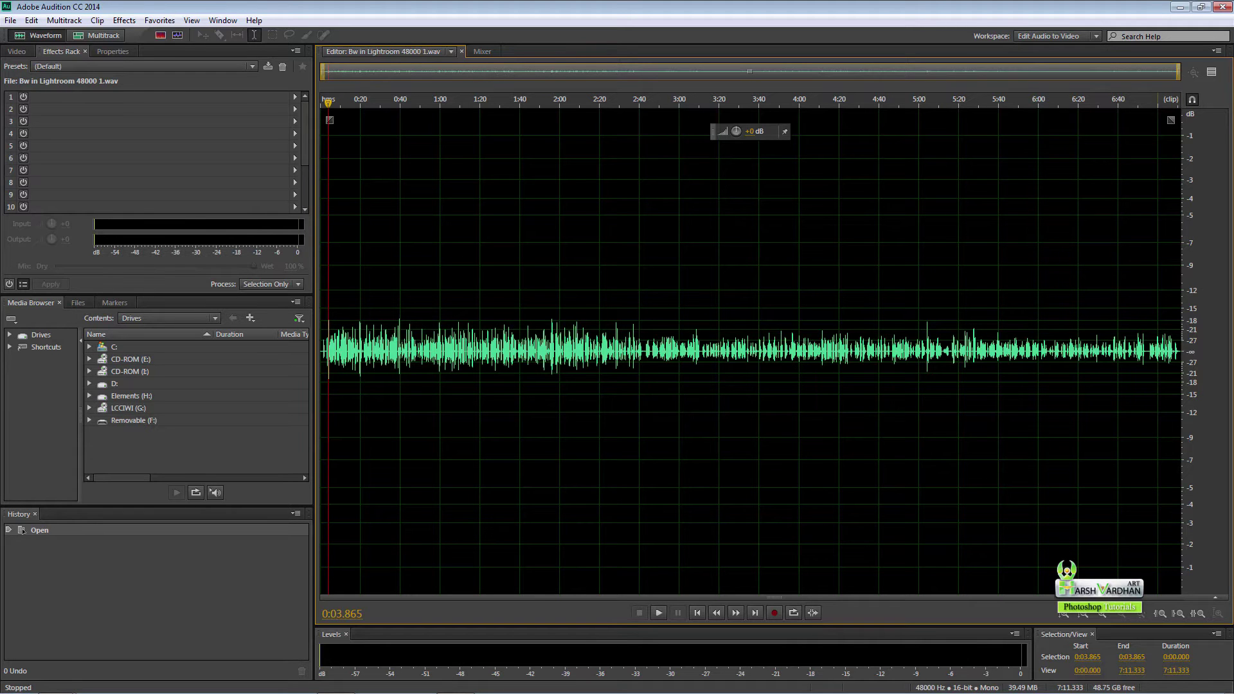
pyautogui.moveTo(1177, 76); pyautogui.dragTo(322, 103)
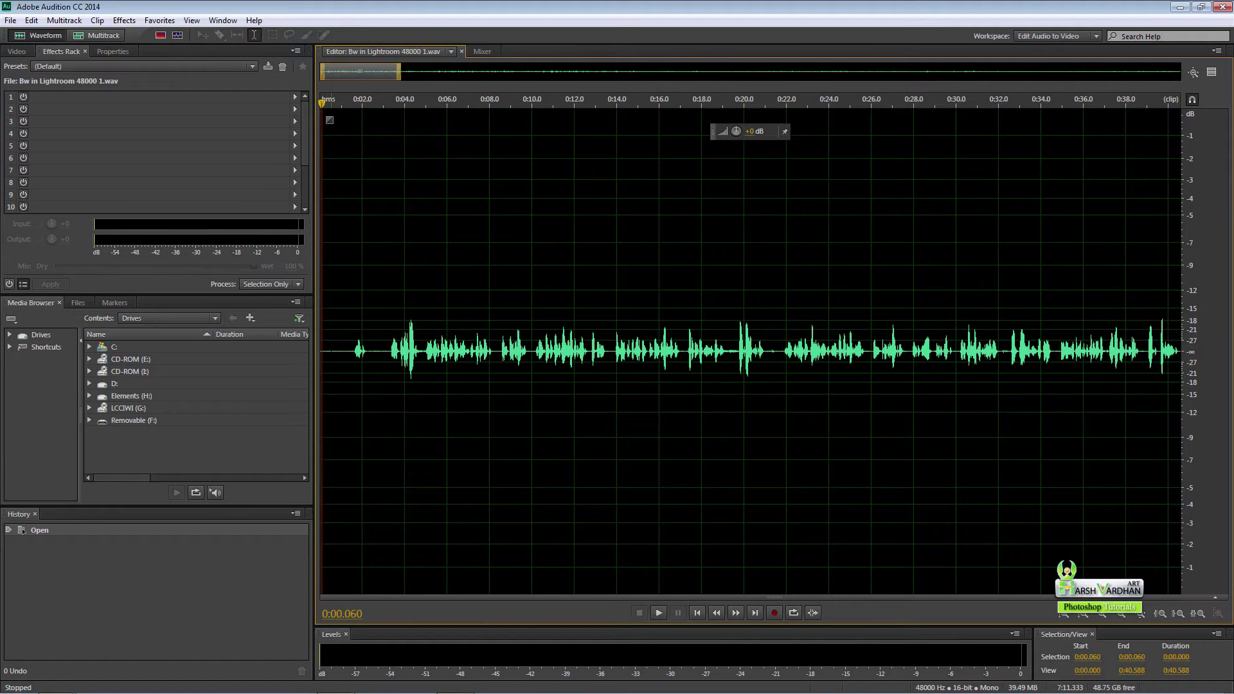
# Step: Play the opening of the recording to find where the speech begins
pyautogui.click(330, 103)
pyautogui.press('space')
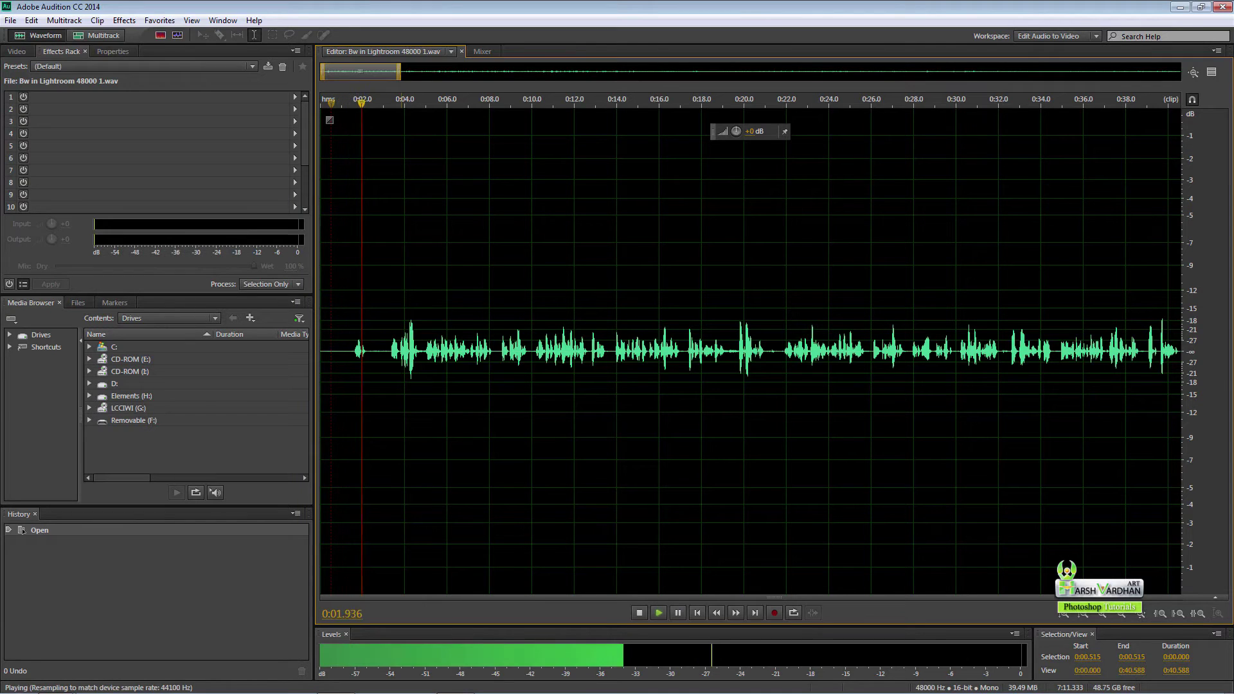
pyautogui.press('space')
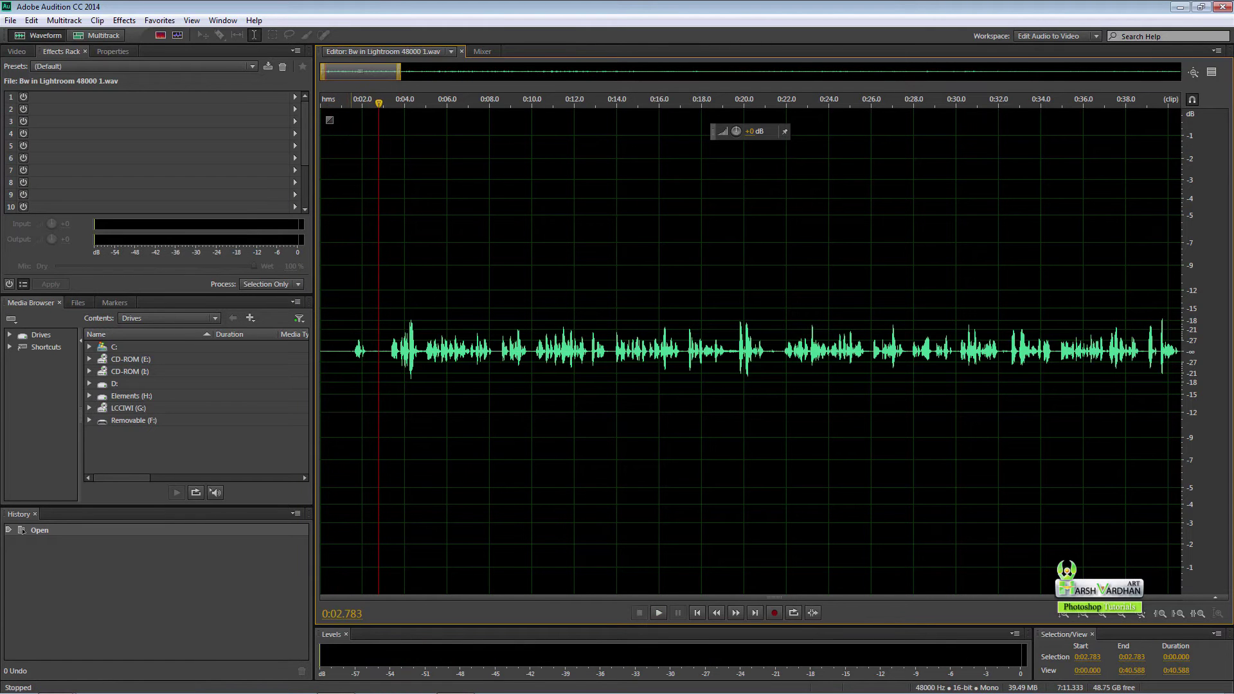
pyautogui.click(351, 102)
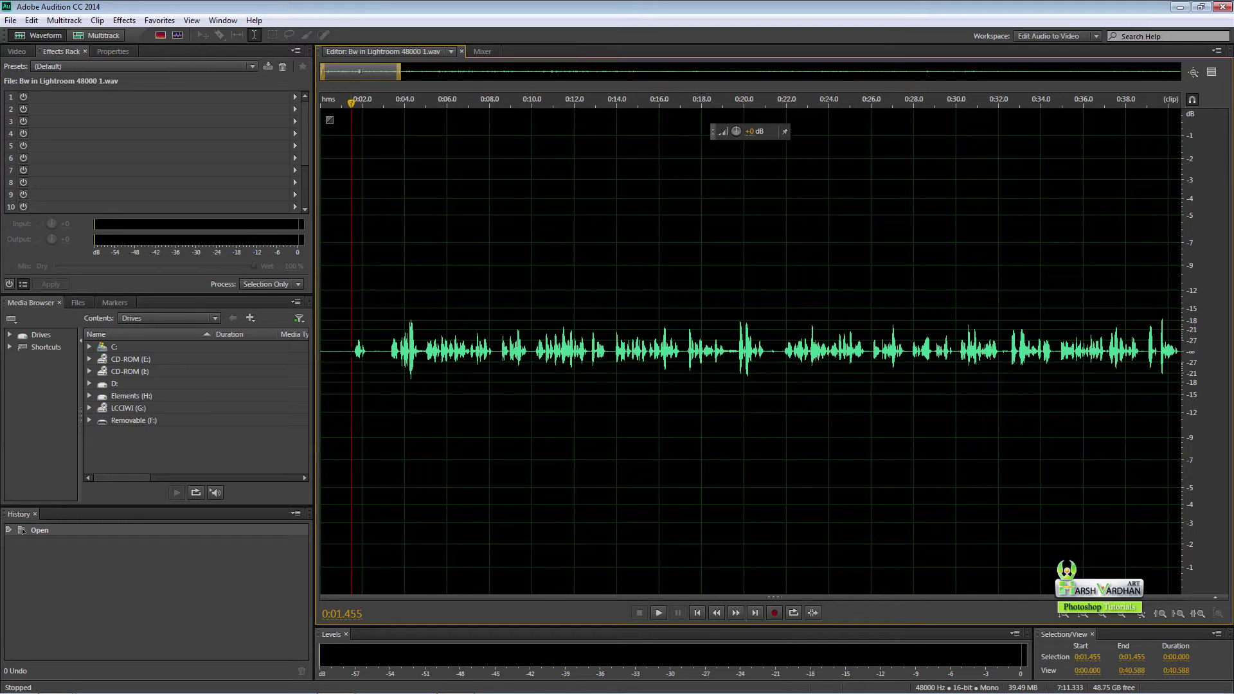
# Step: Select the first 1.242 seconds of background noise before the speech
pyautogui.moveTo(351, 355); pyautogui.dragTo(322, 355)
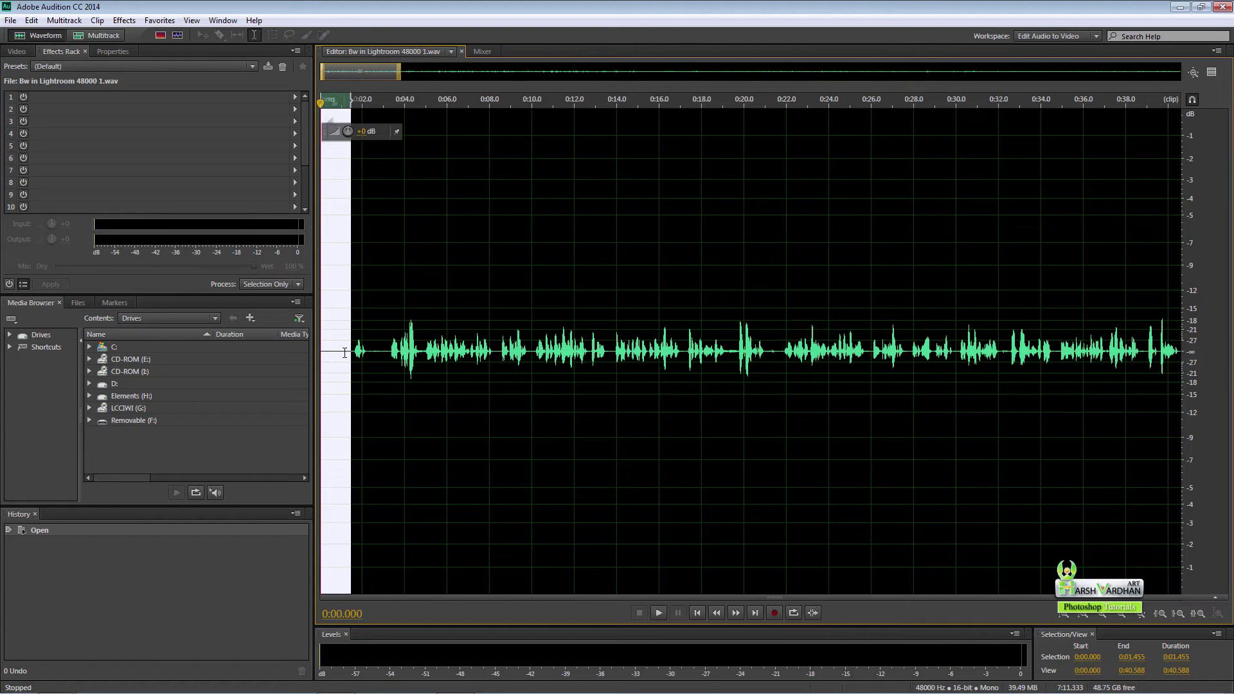
pyautogui.click(345, 352)
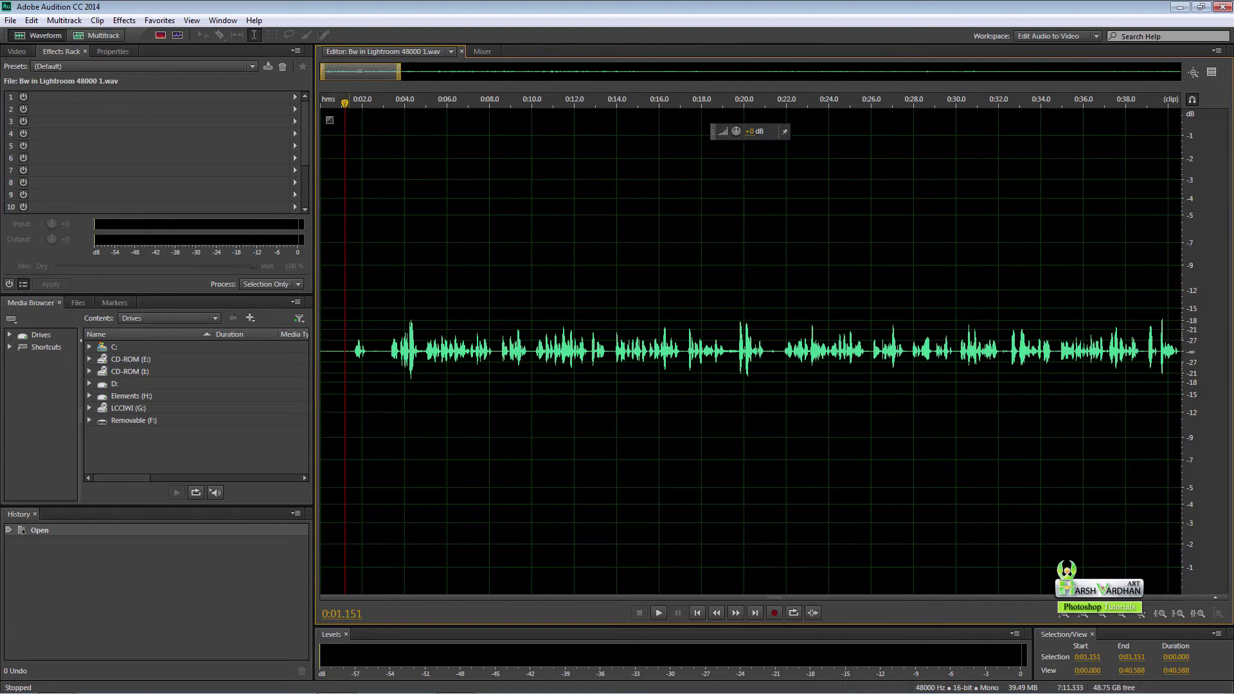
pyautogui.moveTo(350, 352); pyautogui.dragTo(323, 349)
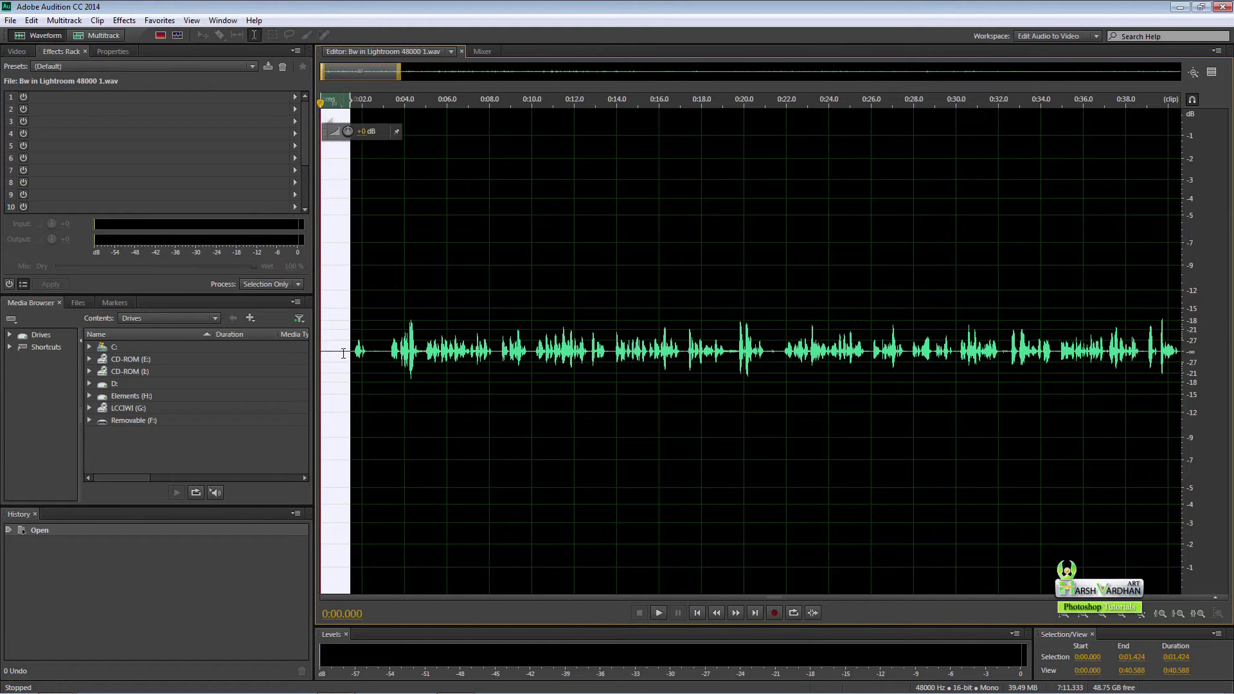
pyautogui.click(340, 355)
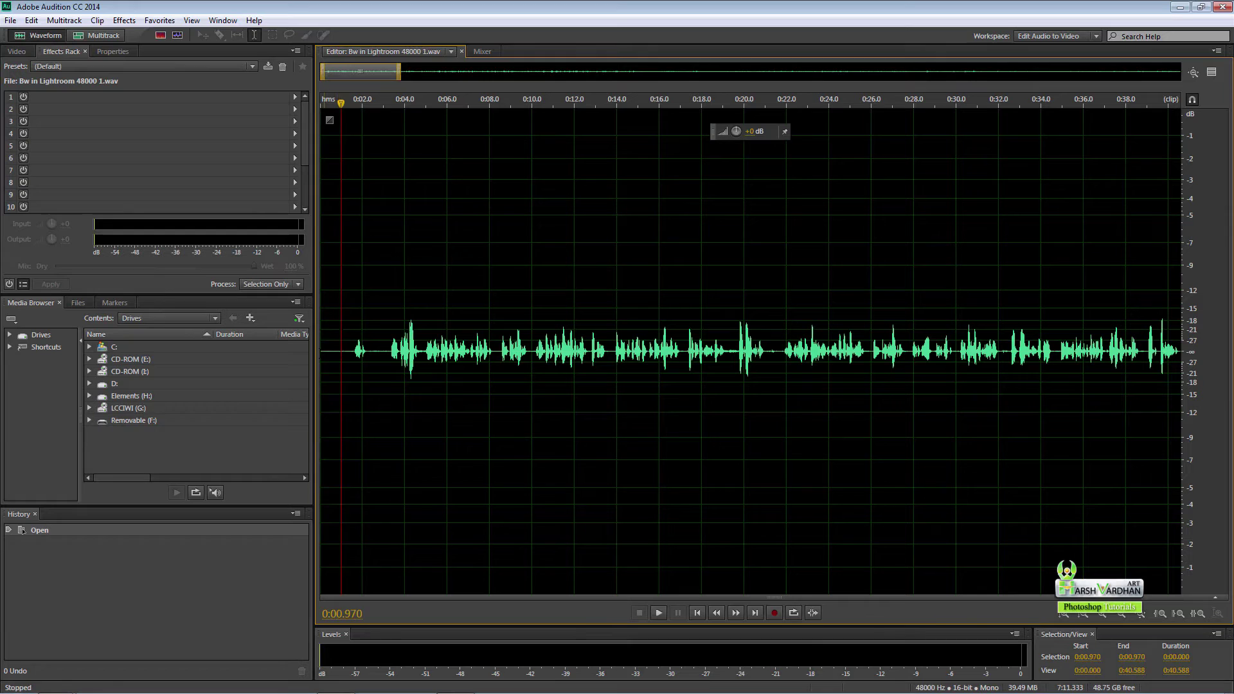
pyautogui.press('Home')
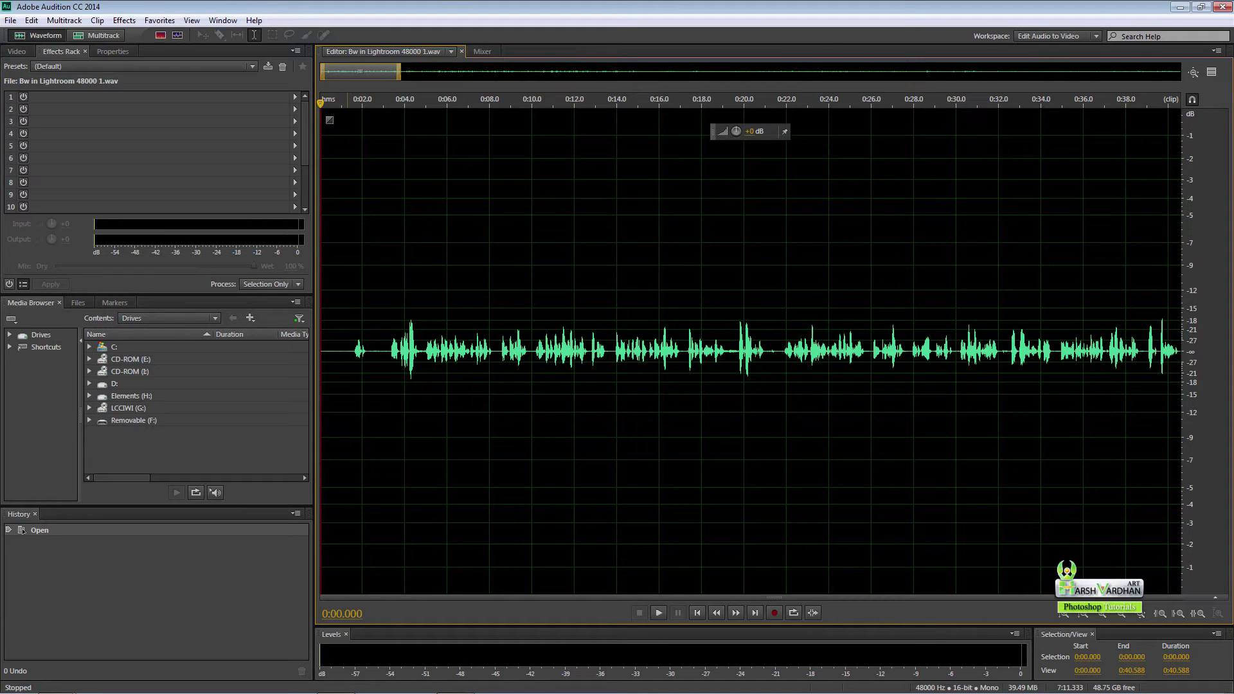
pyautogui.moveTo(346, 352); pyautogui.dragTo(323, 353)
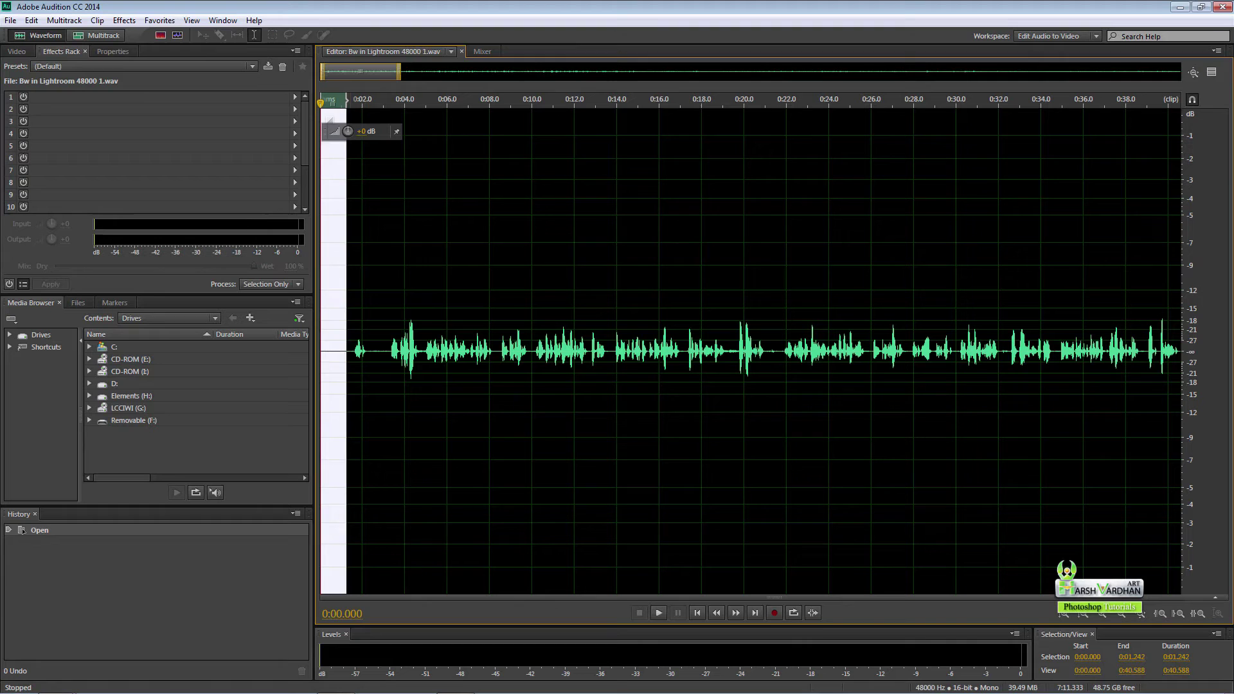
# Step: Capture a noise print from the selected silence
pyautogui.click(124, 20)
pyautogui.moveTo(193, 252)
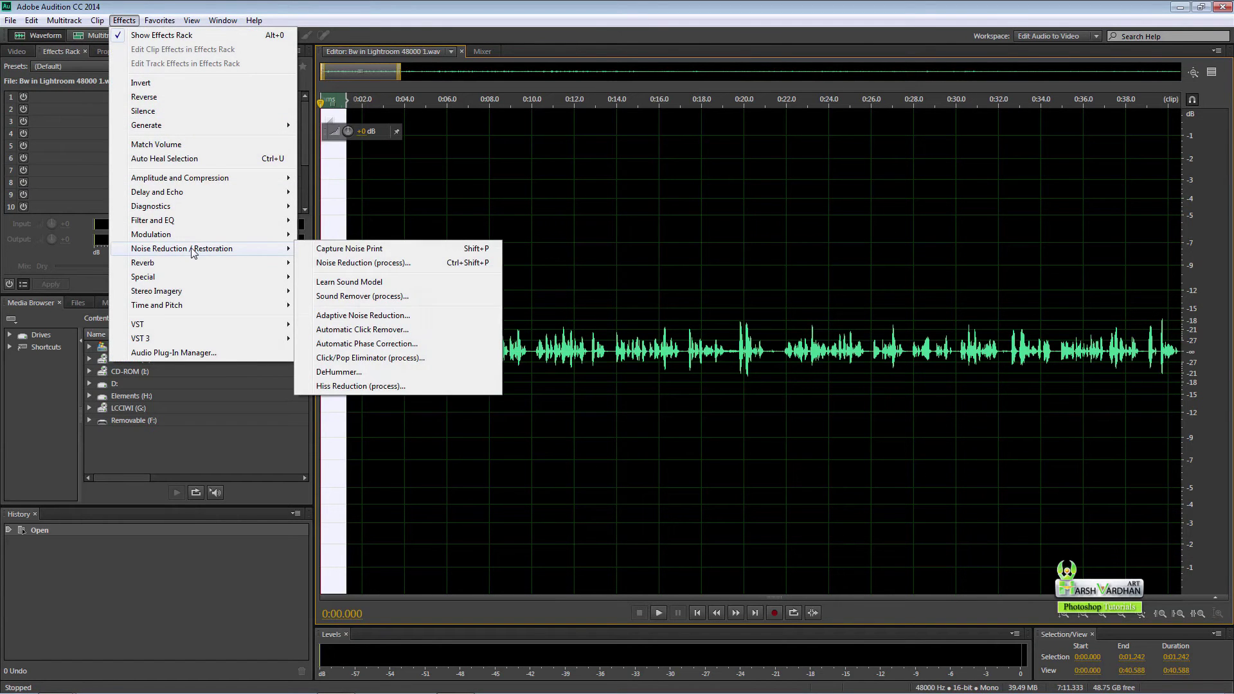
pyautogui.click(346, 249)
pyautogui.click(740, 377)
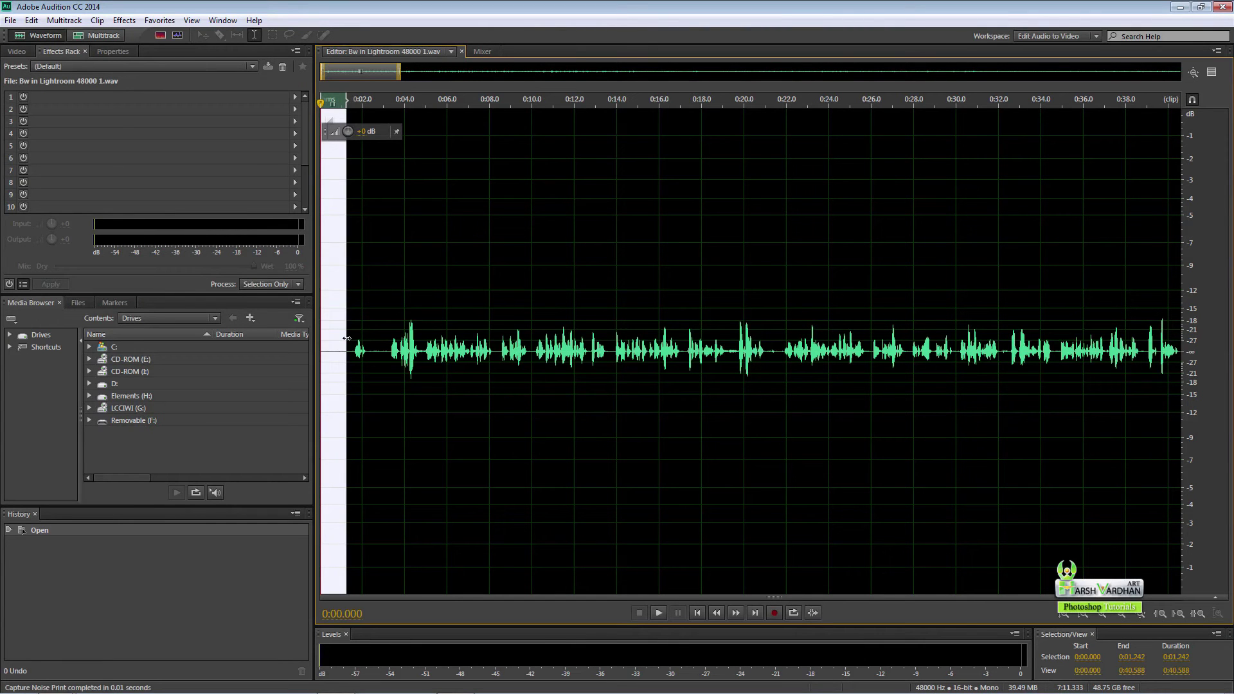
# Step: Apply Noise Reduction to the entire recording
pyautogui.hotkey('ctrl', 'a')
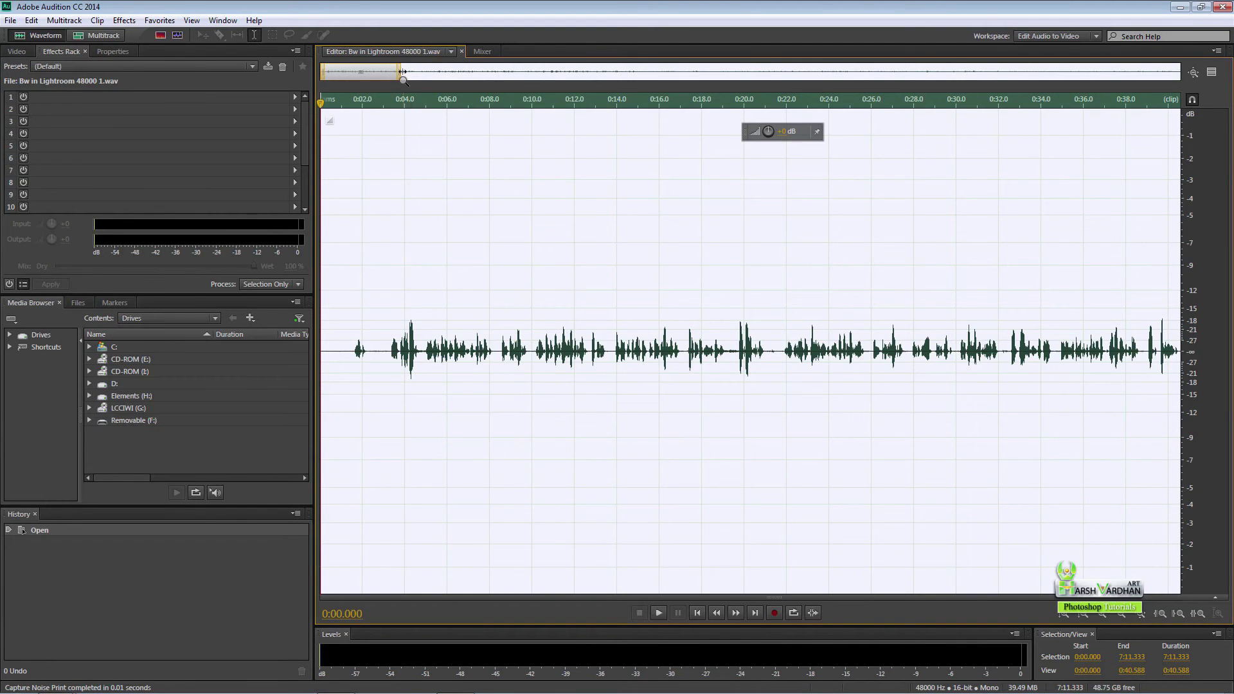
pyautogui.moveTo(400, 72)
pyautogui.mouseDown()
pyautogui.moveTo(1147, 73)
pyautogui.moveTo(406, 73)
pyautogui.mouseUp()
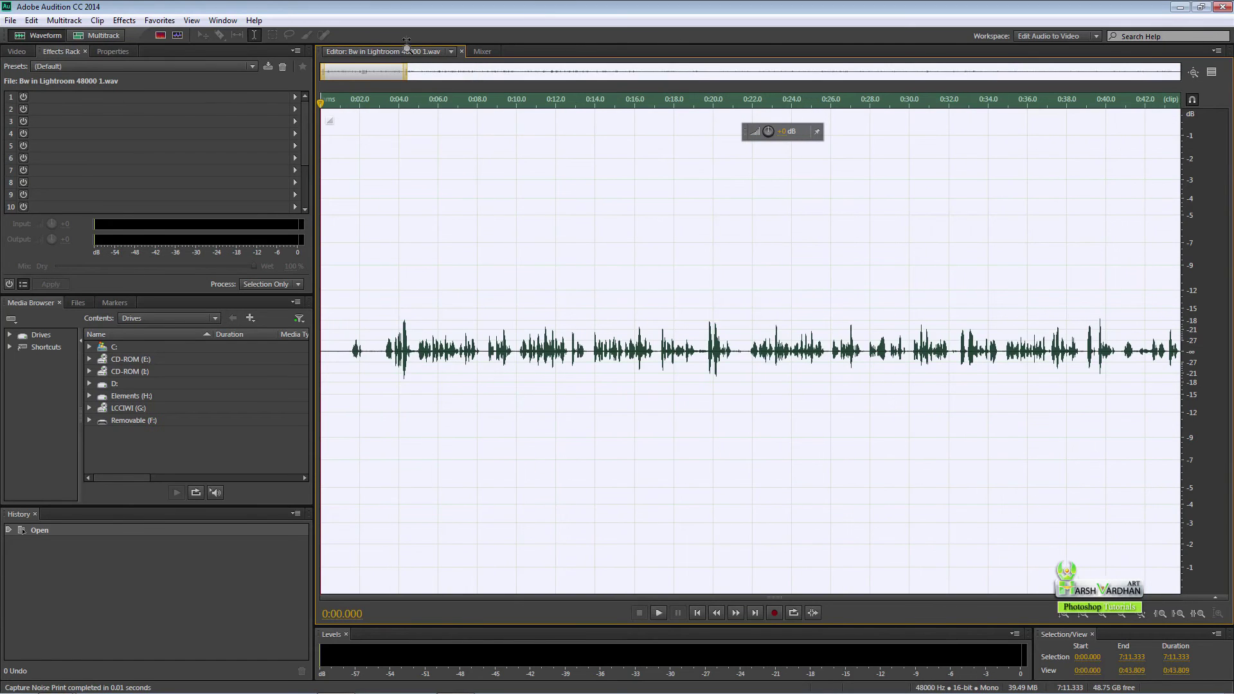
pyautogui.click(124, 20)
pyautogui.moveTo(191, 251)
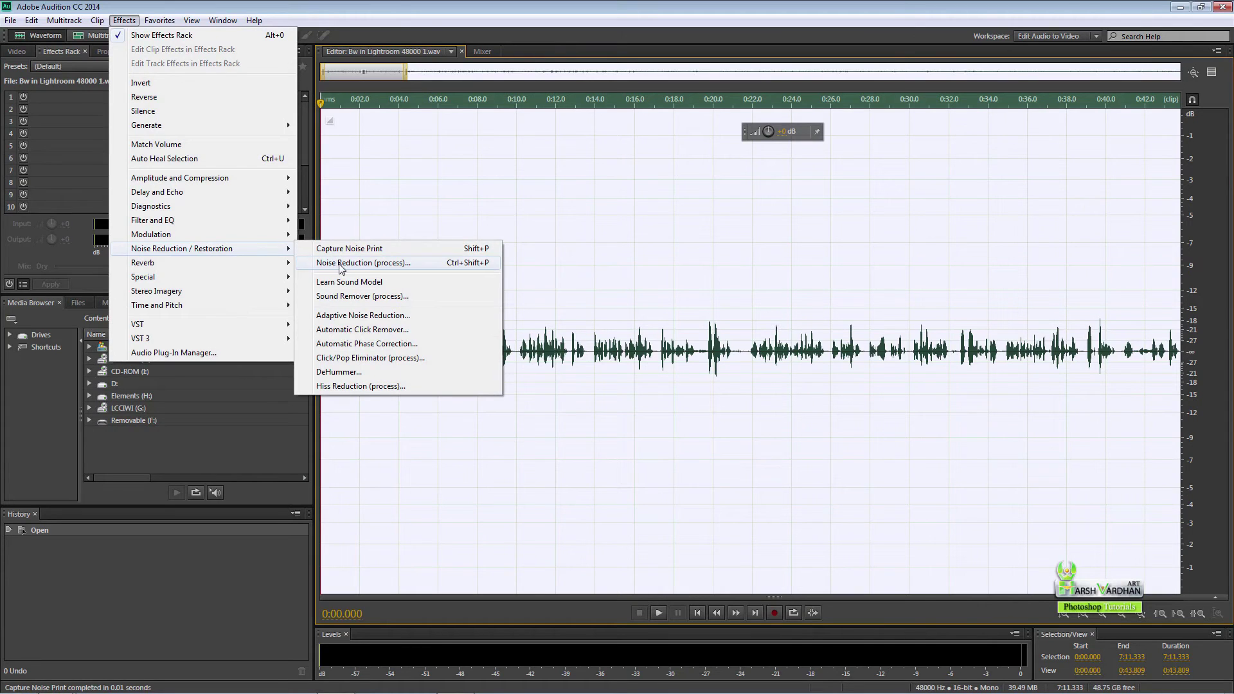
pyautogui.click(358, 268)
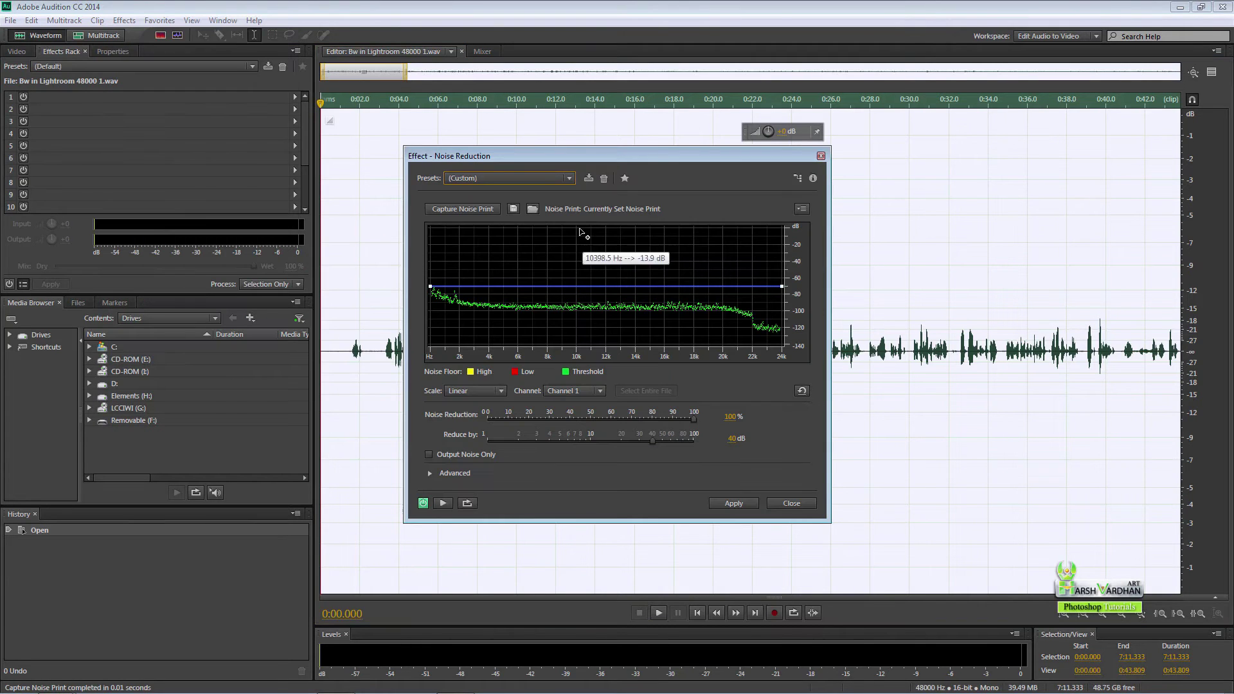
pyautogui.click(732, 502)
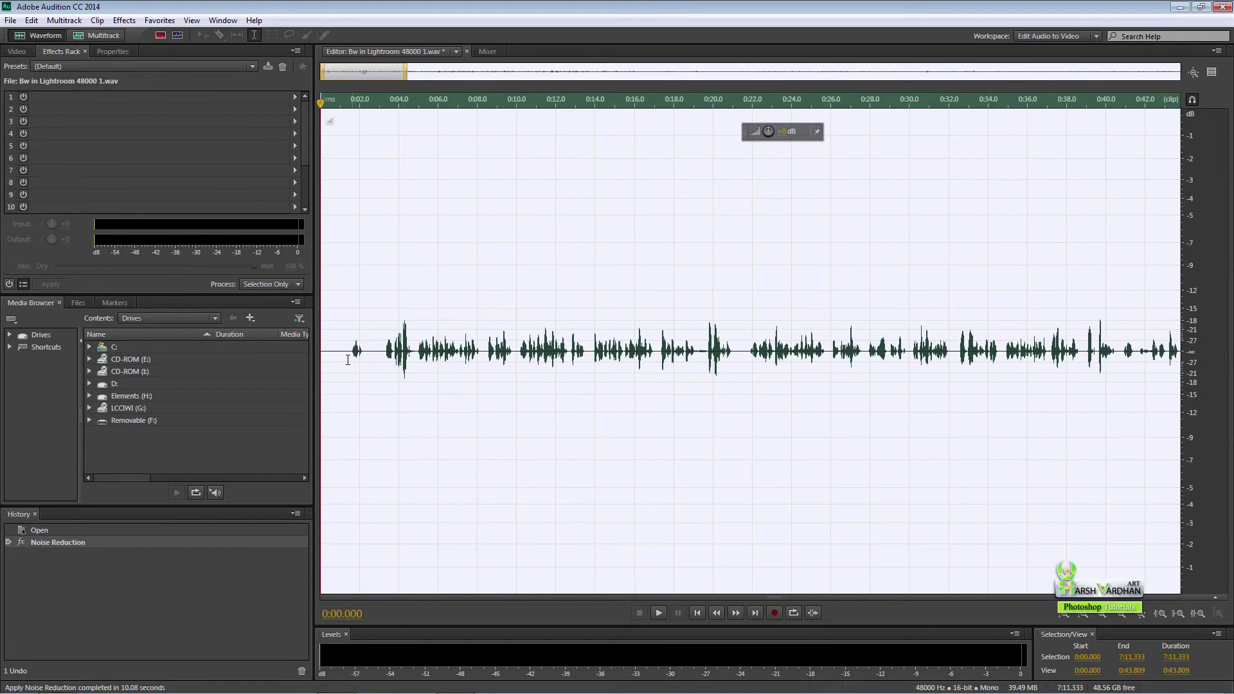
# Step: Play back the cleaned recording, then return the playhead to the start
pyautogui.click(343, 359)
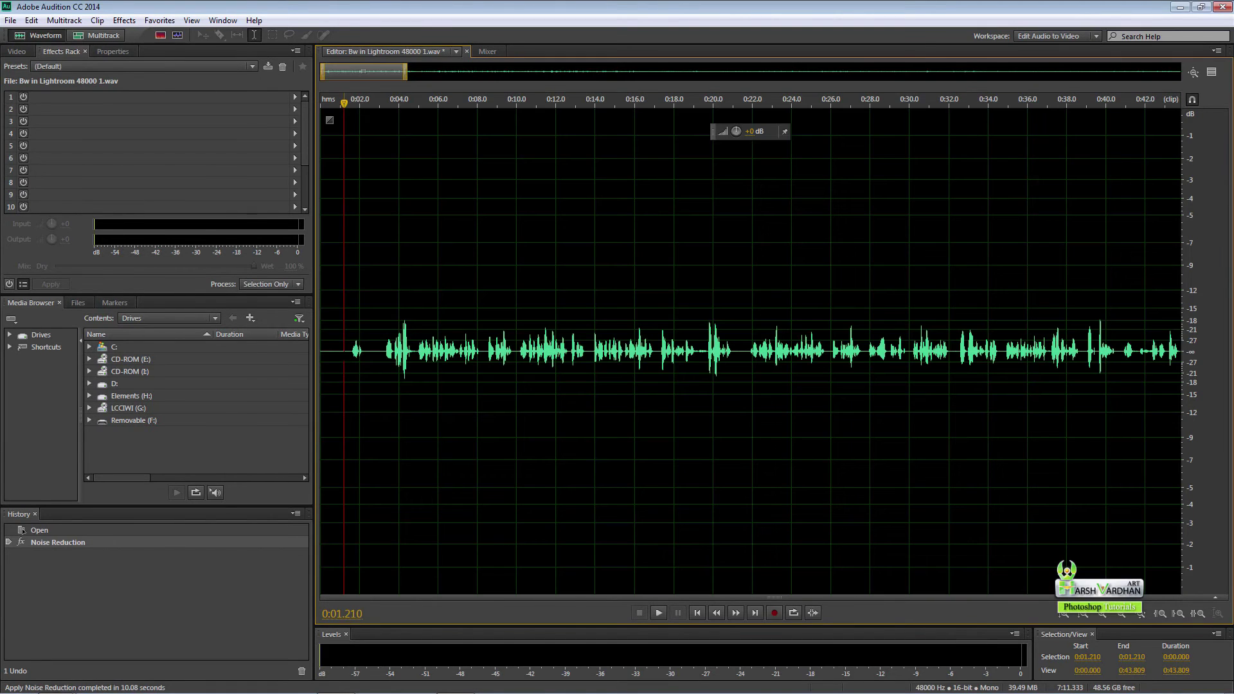
pyautogui.press('space')
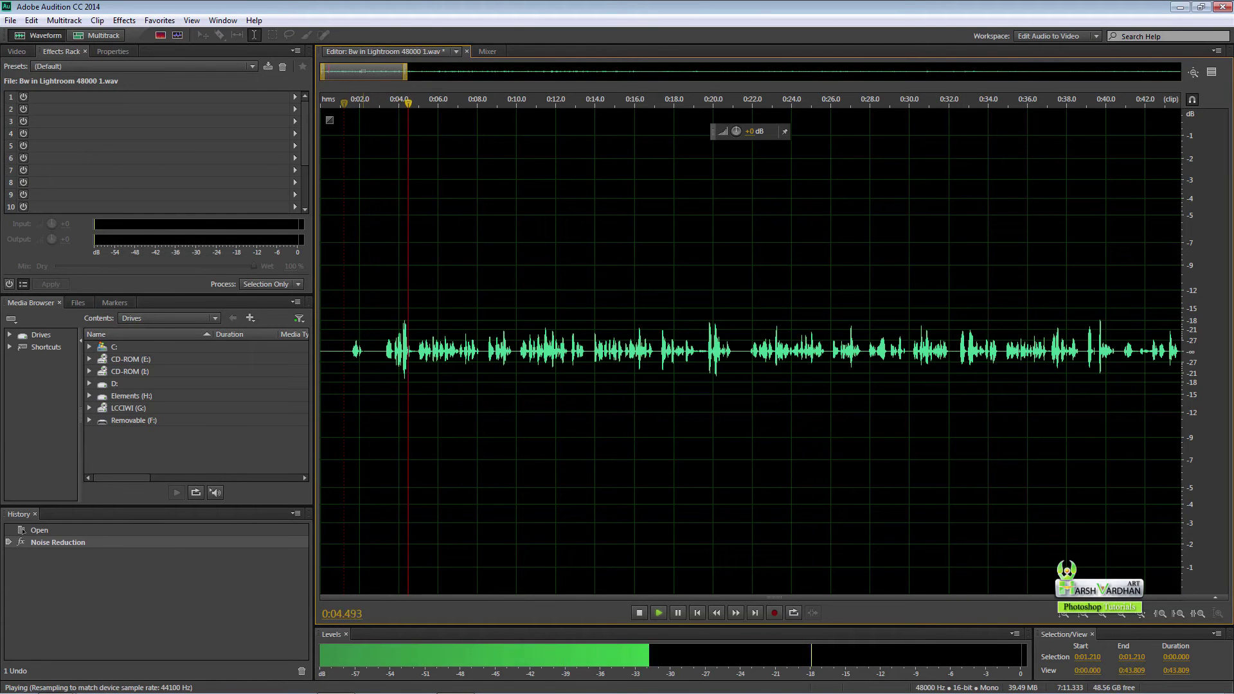
pyautogui.press('space')
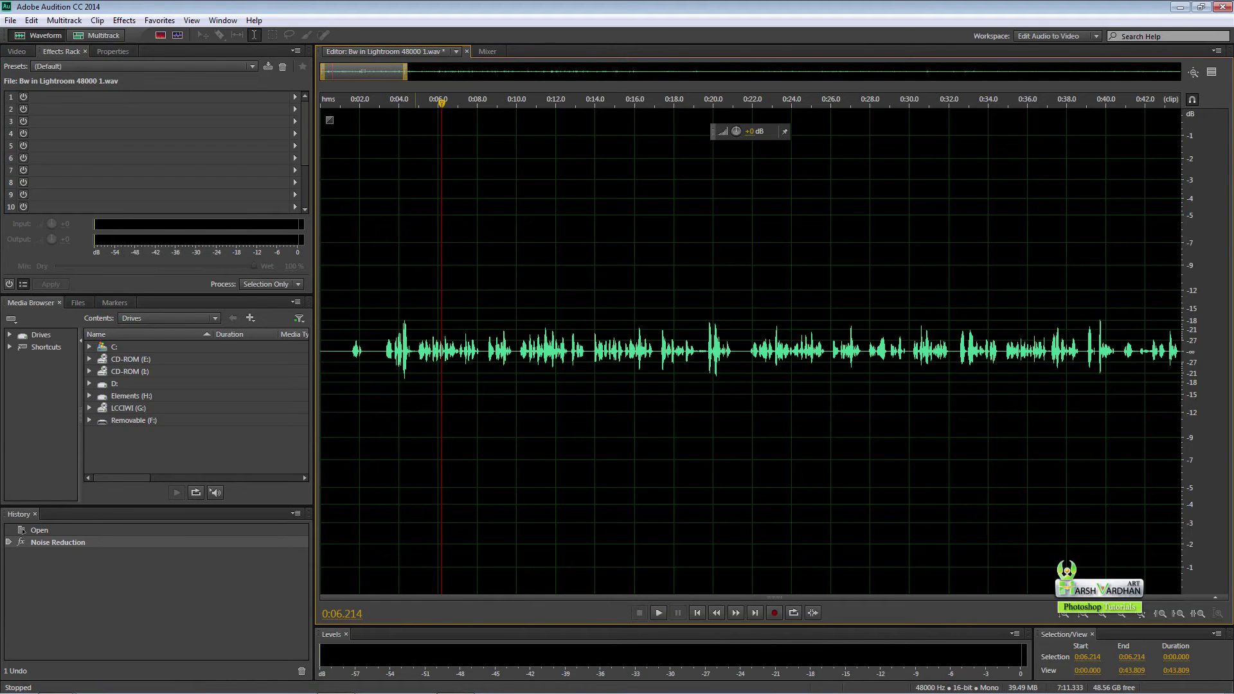
pyautogui.moveTo(442, 103); pyautogui.dragTo(340, 107)
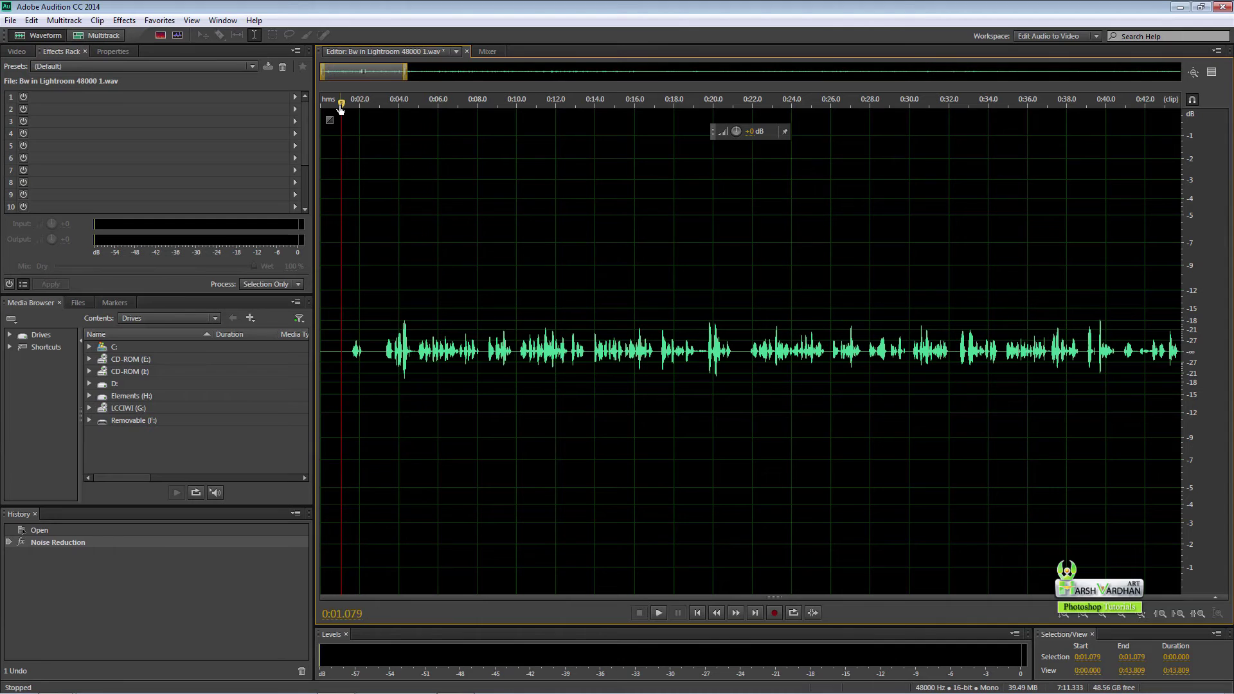
pyautogui.press('Home')
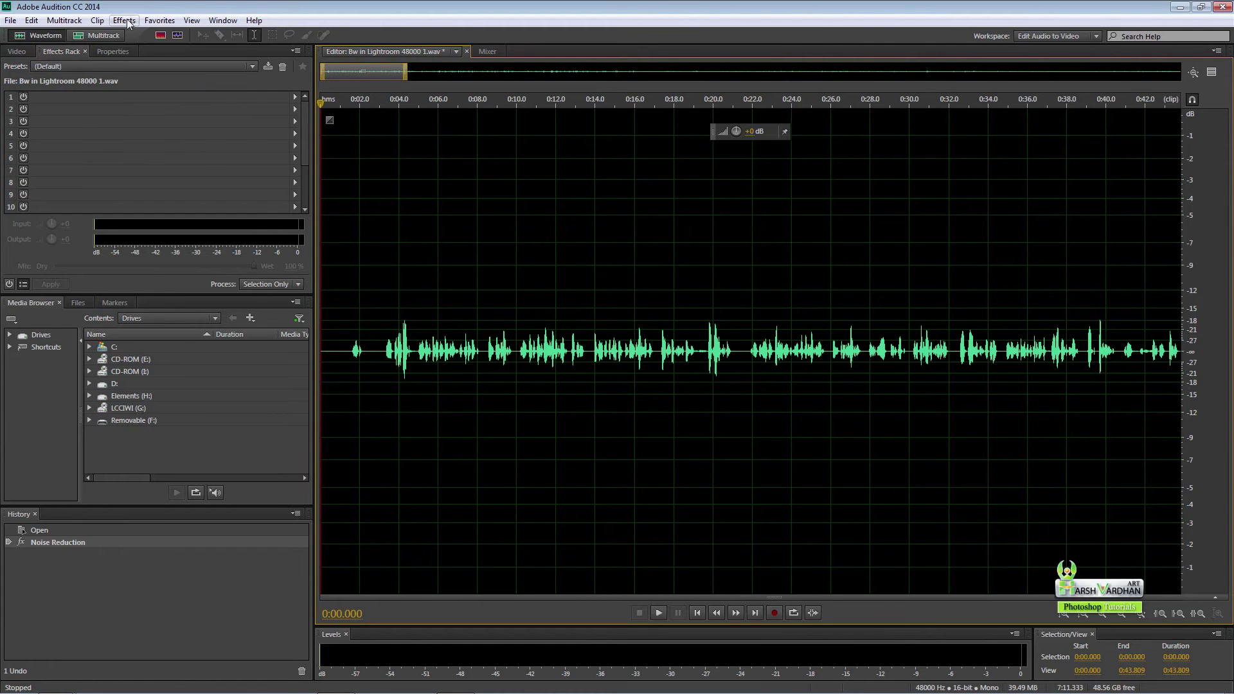
# Step: Apply the Parametric Equalizer's Loudness Maximizer preset across the recording
pyautogui.click(125, 21)
pyautogui.moveTo(182, 179)
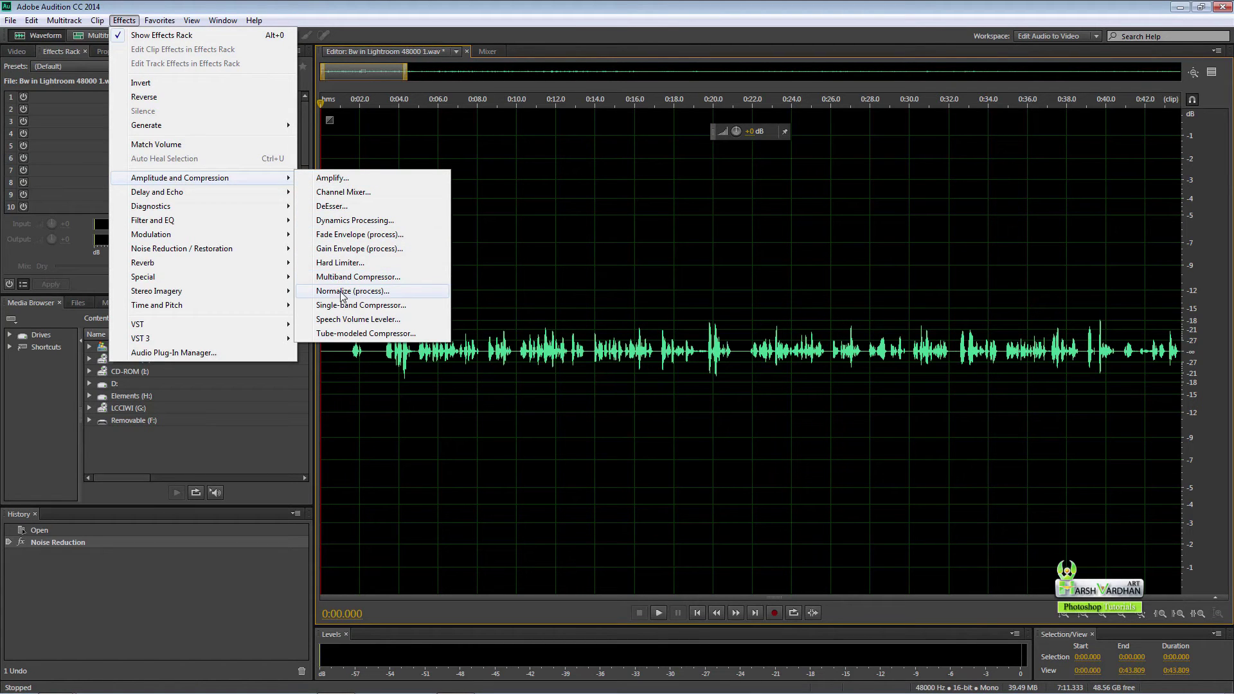
pyautogui.moveTo(222, 220)
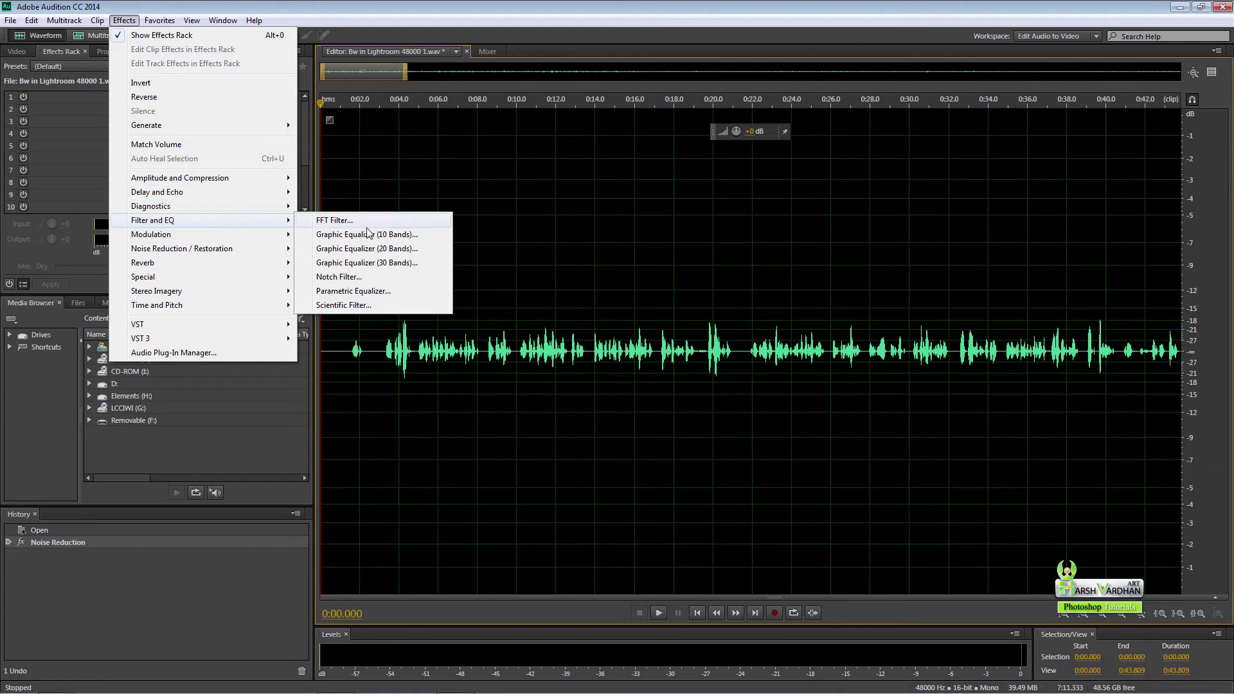
pyautogui.click(353, 291)
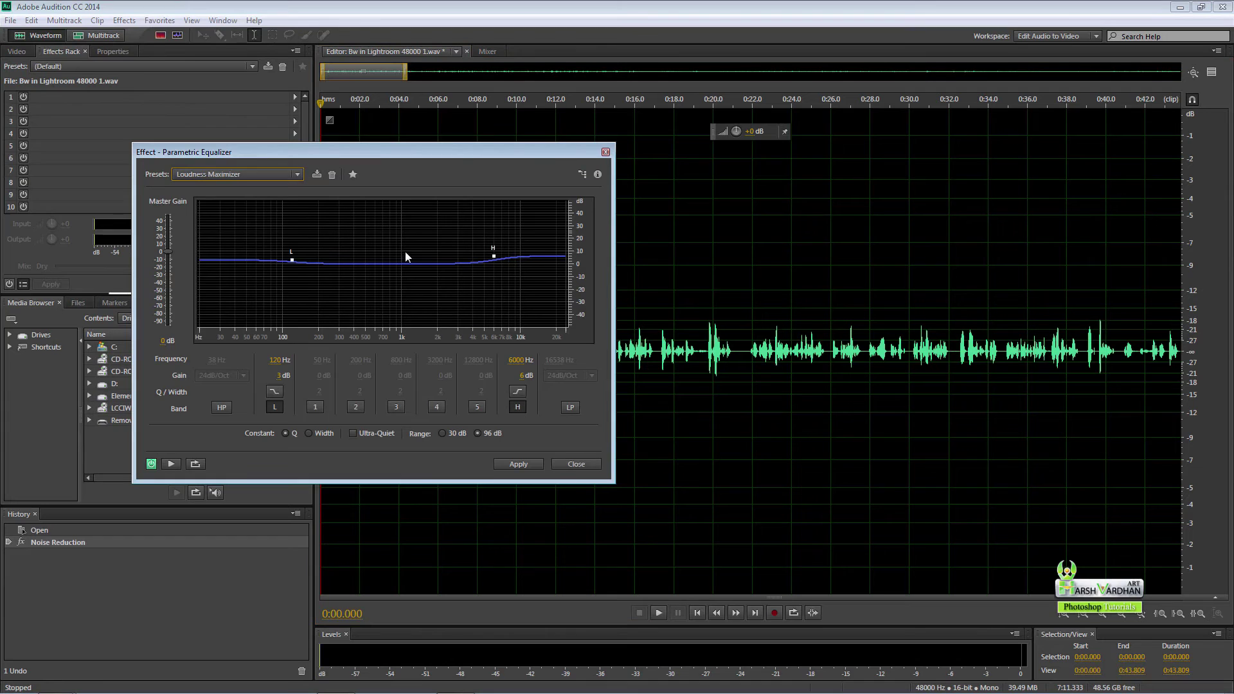
pyautogui.click(249, 176)
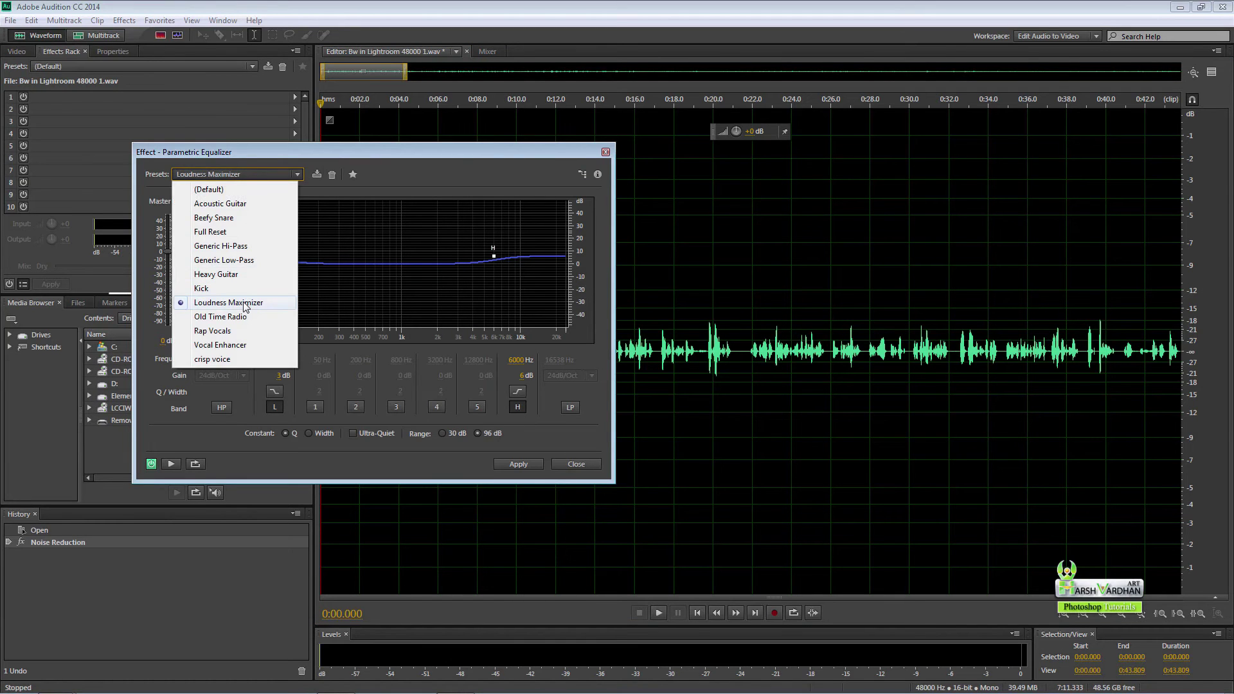
pyautogui.click(245, 303)
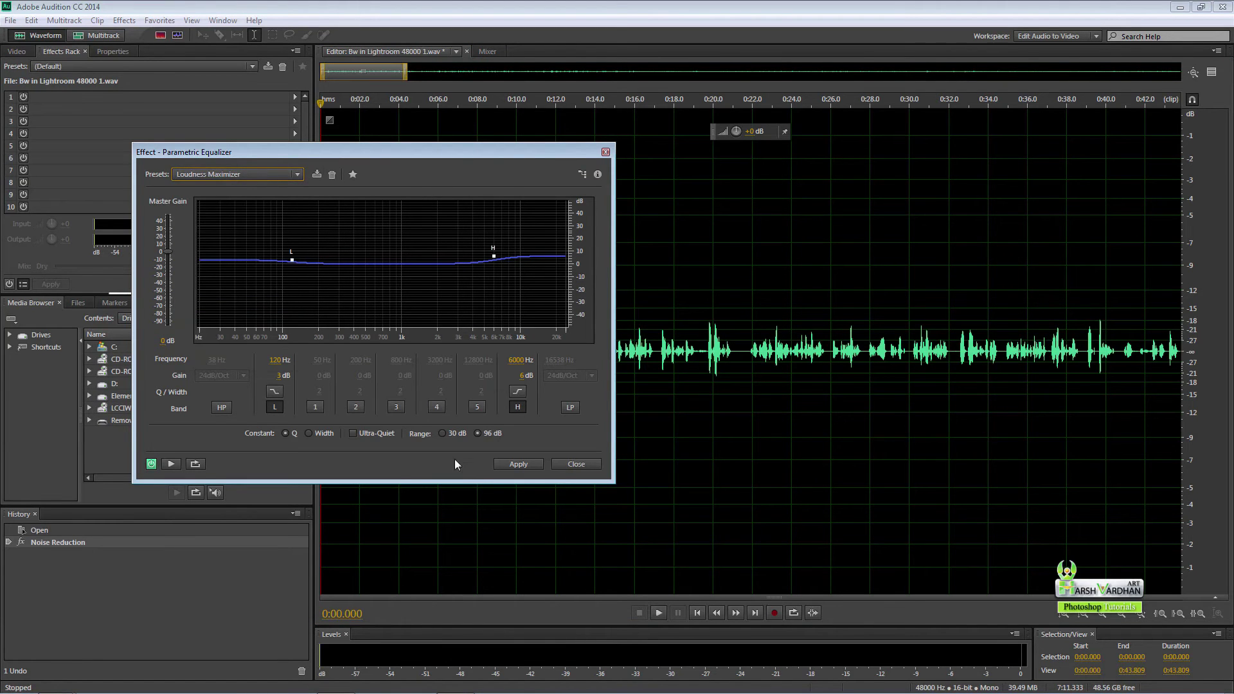
pyautogui.click(518, 464)
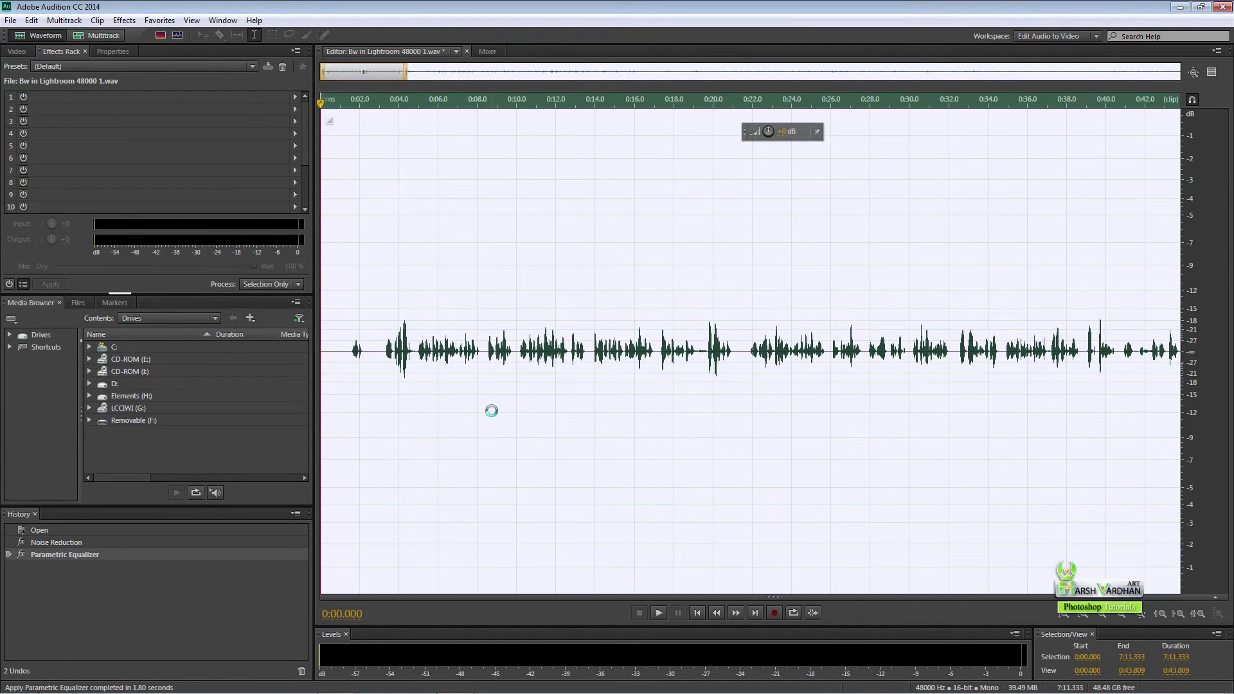
pyautogui.click(117, 22)
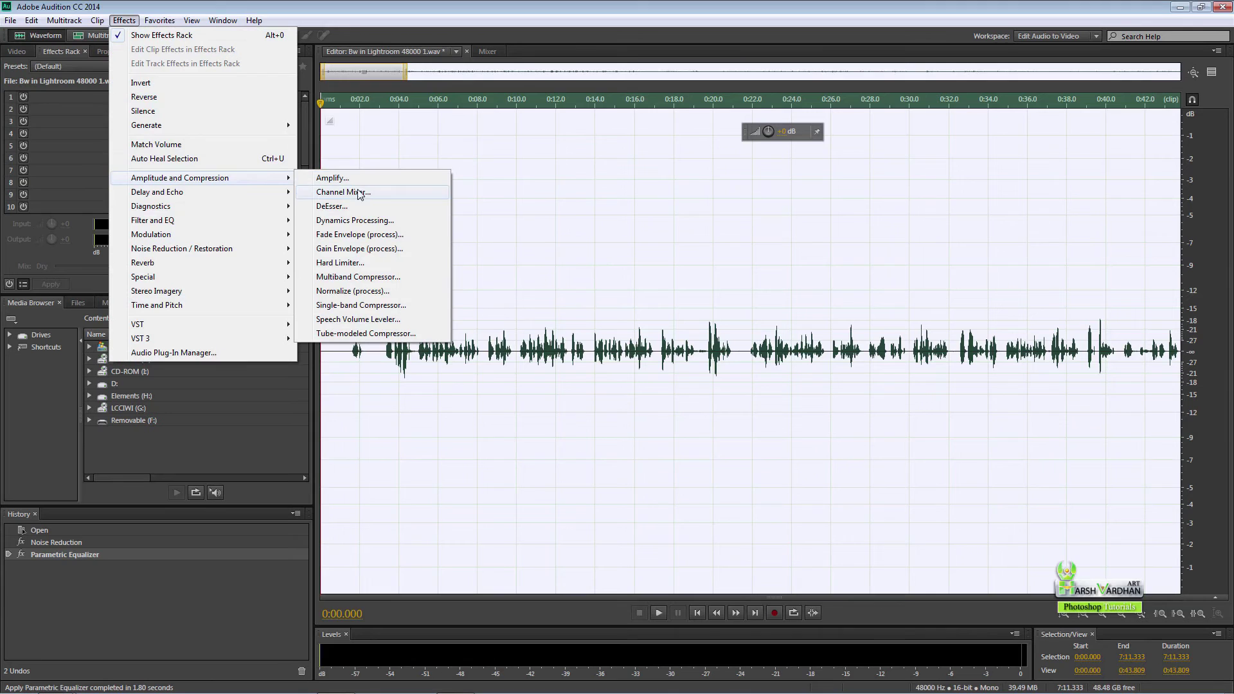
# Step: Run Normalize (process) on the recording with a 95.8% target
pyautogui.click(352, 291)
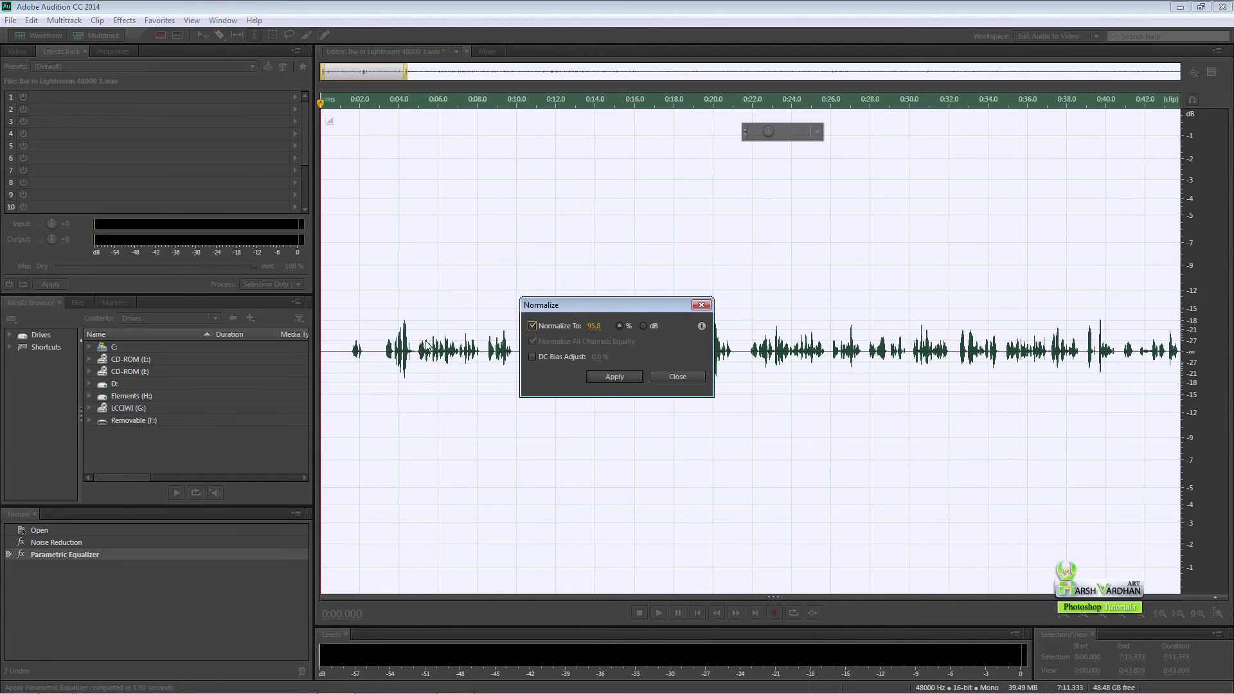
pyautogui.click(592, 329)
pyautogui.press('Return')
pyautogui.click(612, 378)
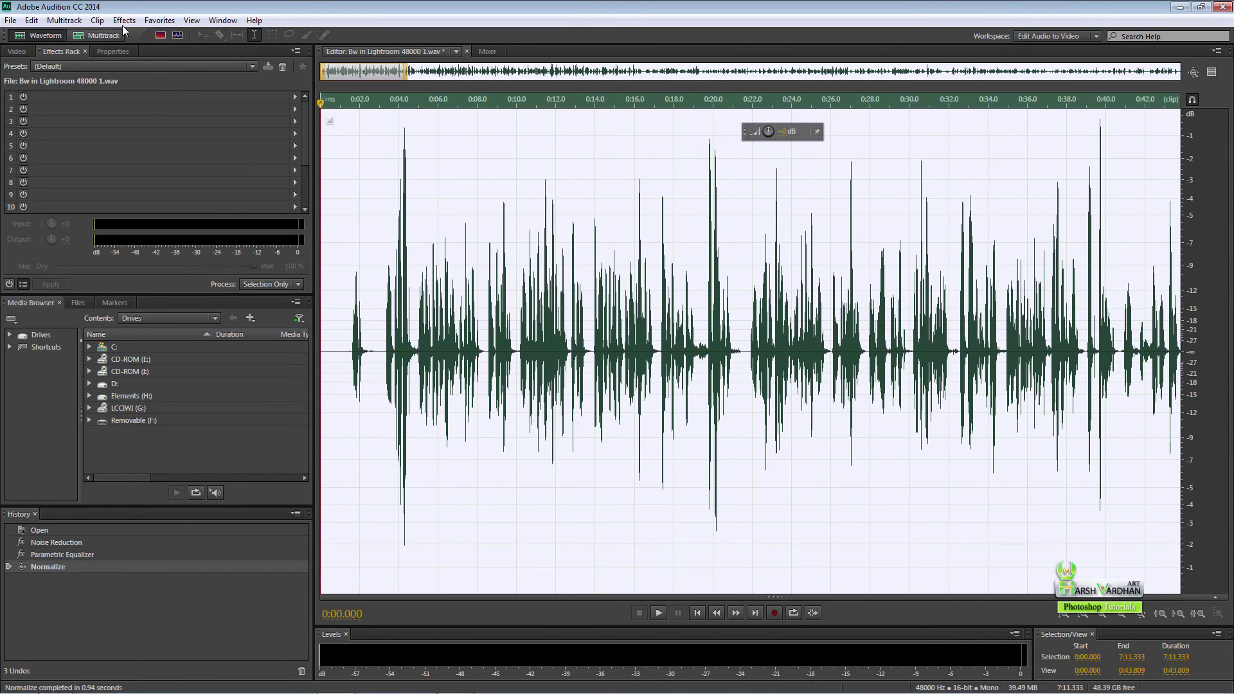
pyautogui.click(124, 23)
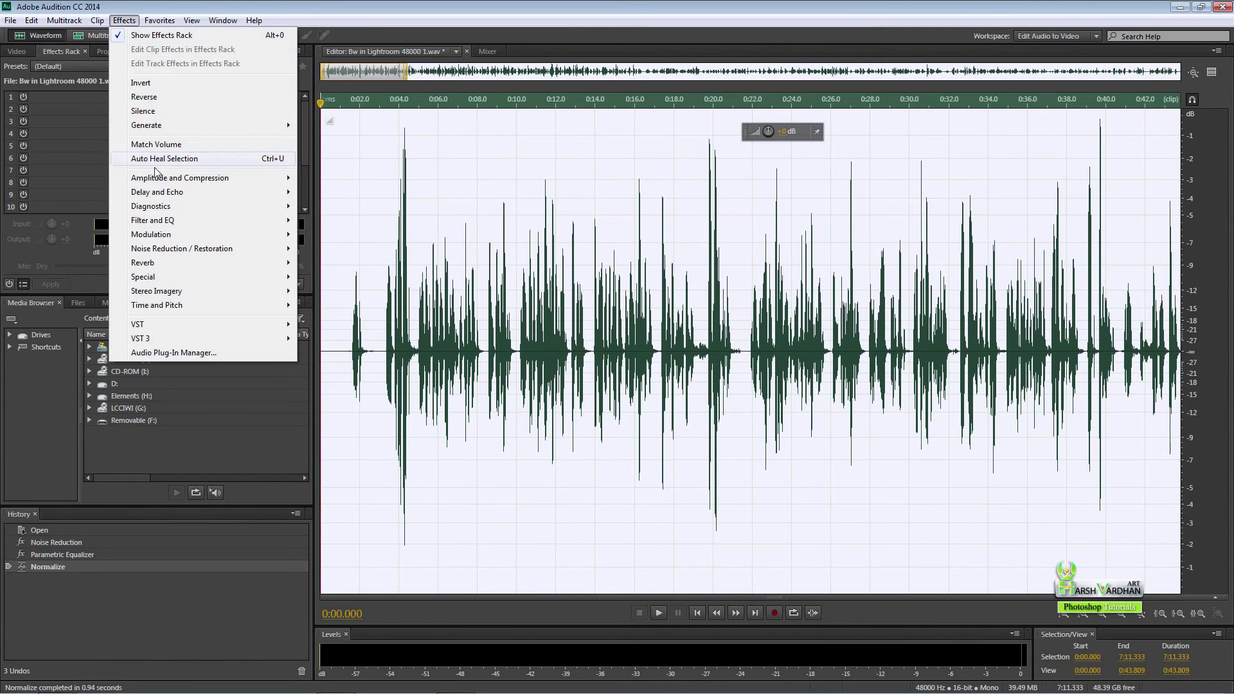
# Step: Load the tutt Dynamics Processing preset, compressing above -25.14 dB at 2.01:1
pyautogui.moveTo(169, 181)
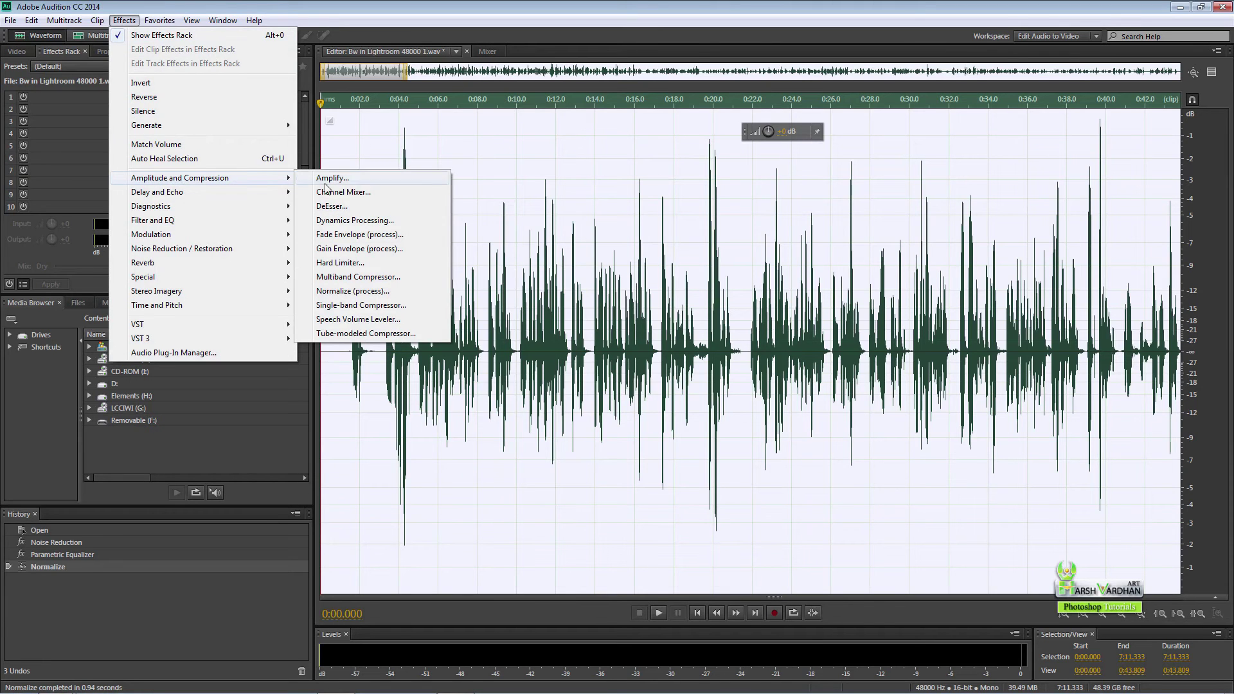
pyautogui.click(355, 221)
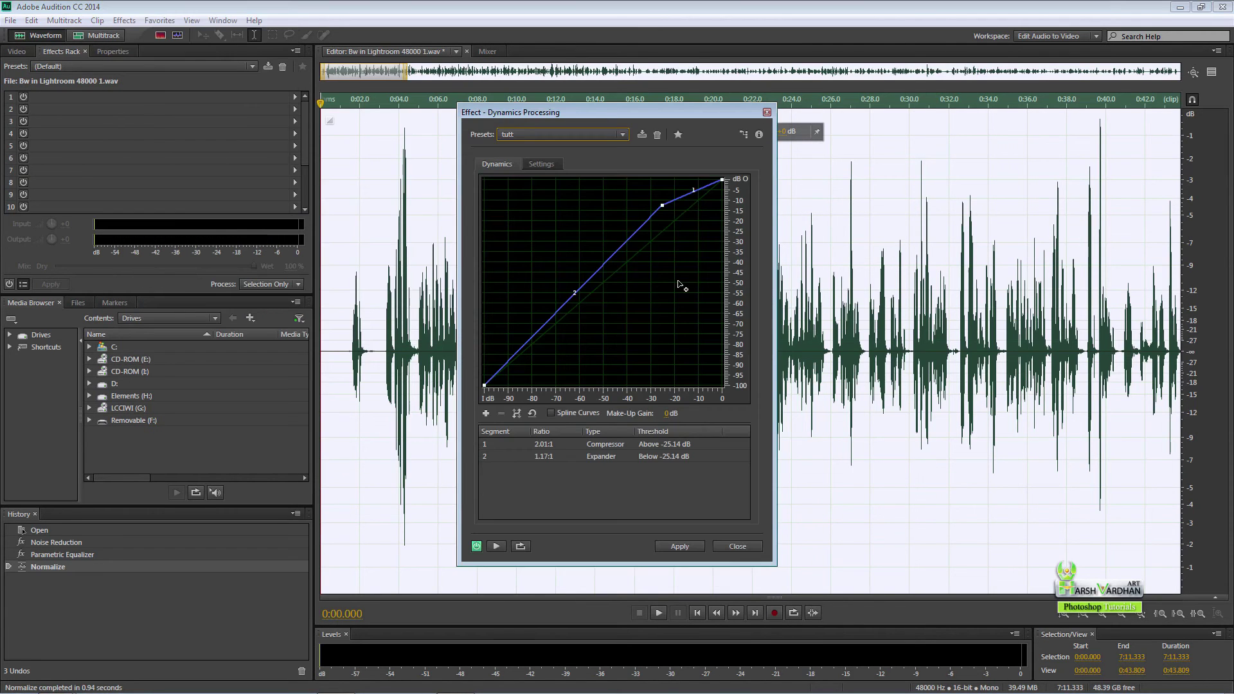
pyautogui.click(623, 134)
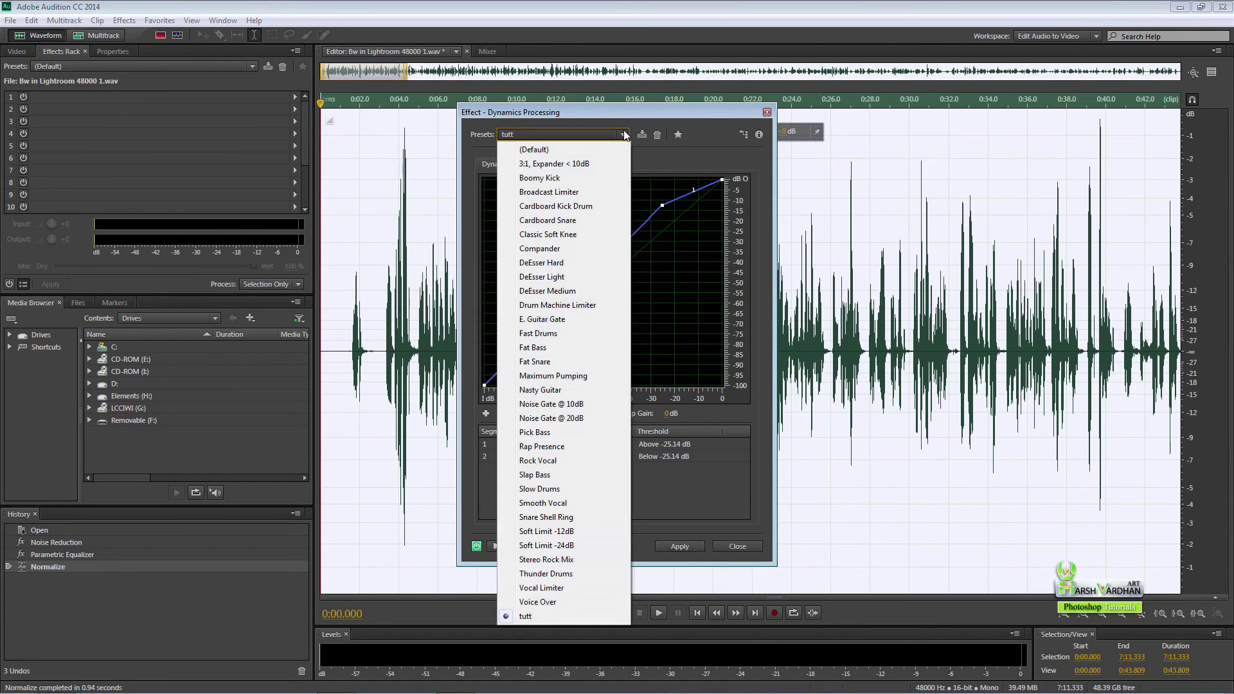
pyautogui.click(556, 617)
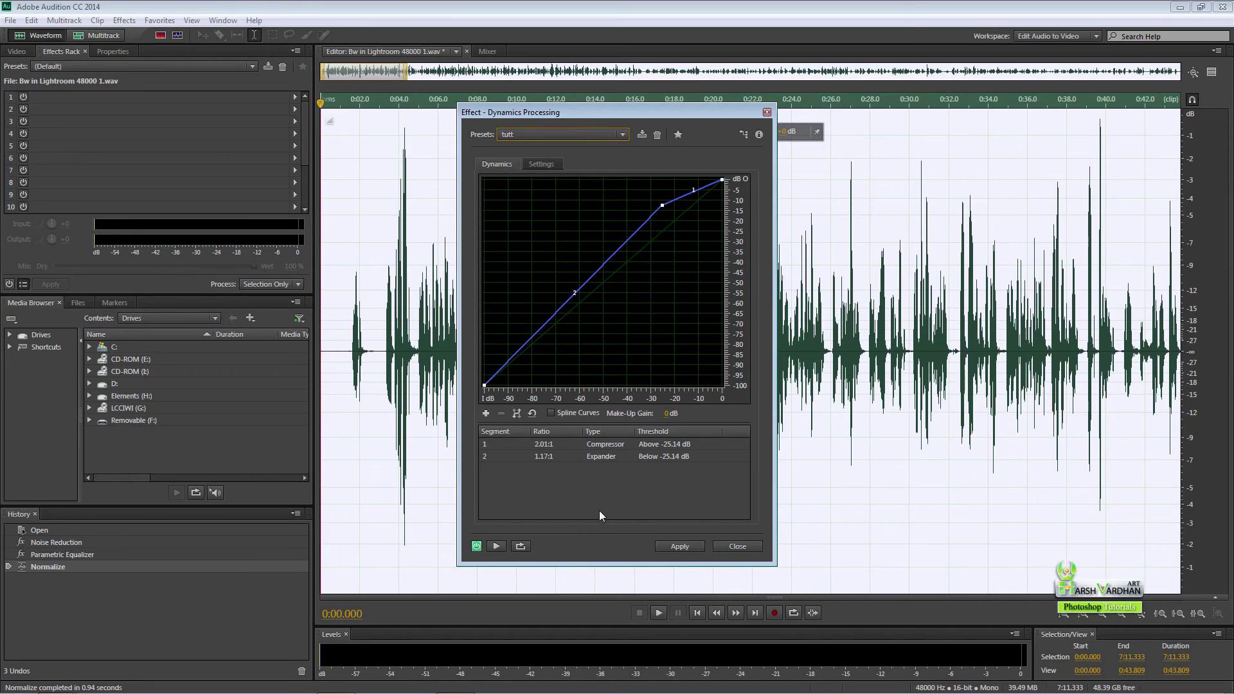
pyautogui.click(584, 489)
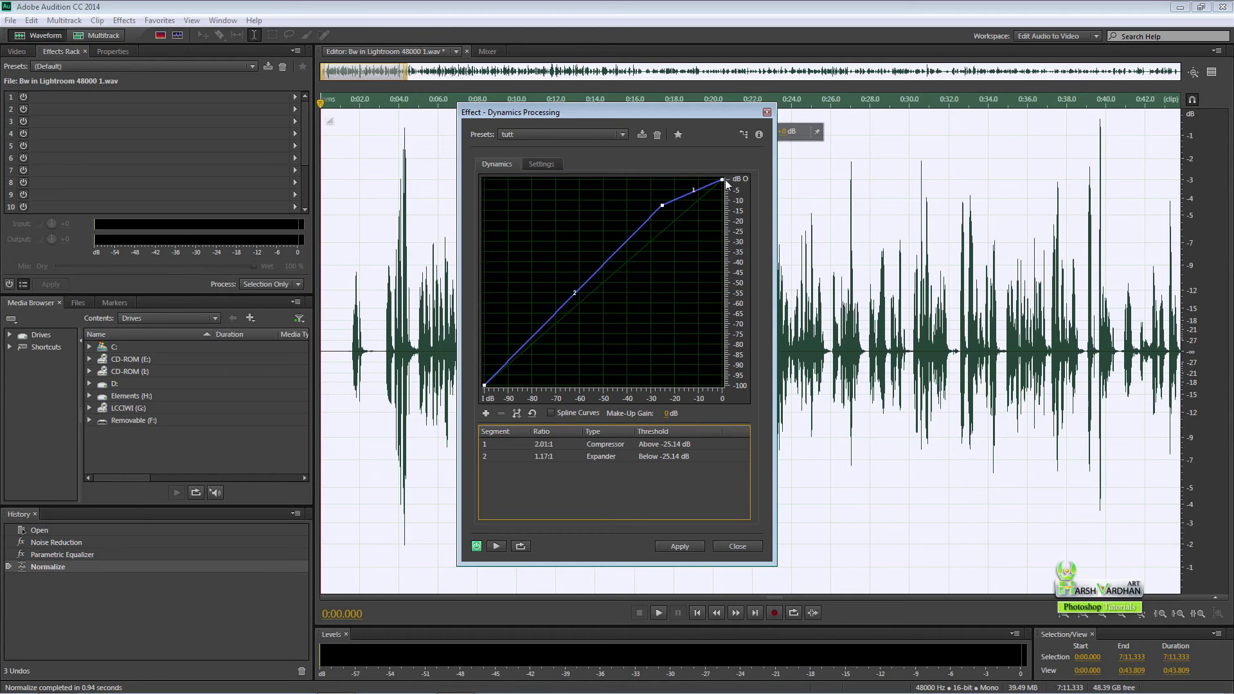
pyautogui.moveTo(661, 204)
# Step: Apply Dynamics Processing, then run a second Normalize pass at 95.8%
pyautogui.click(696, 545)
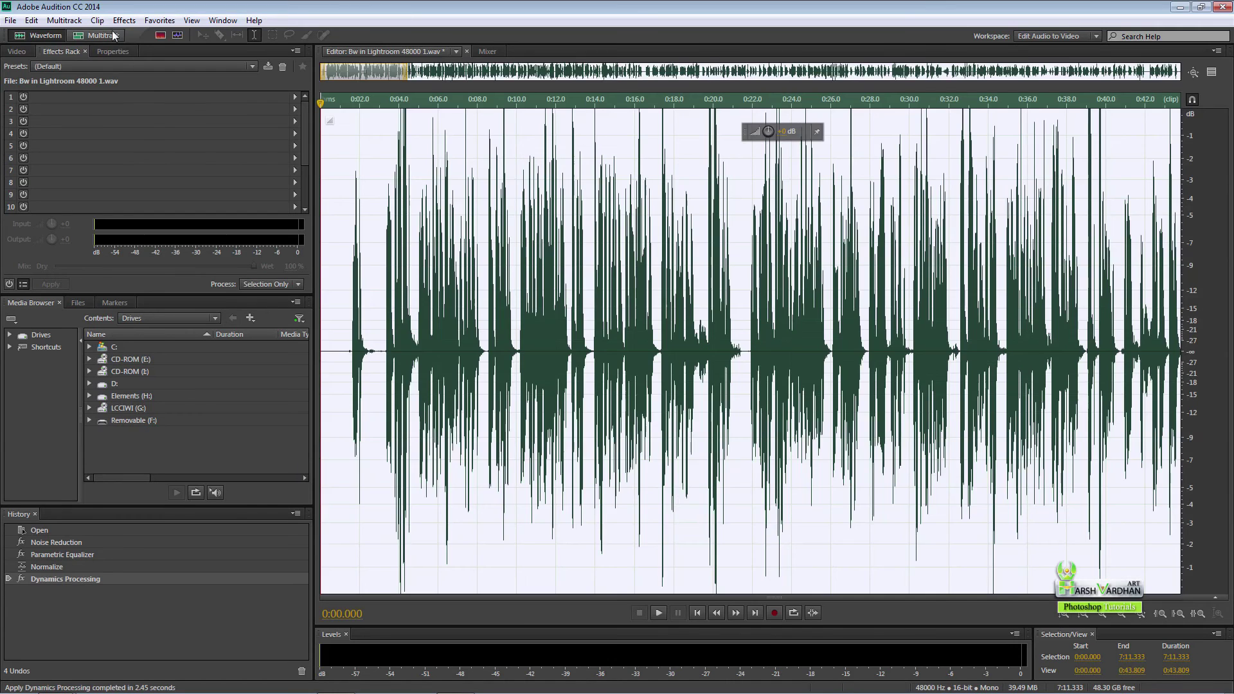
pyautogui.click(122, 21)
pyautogui.moveTo(175, 178)
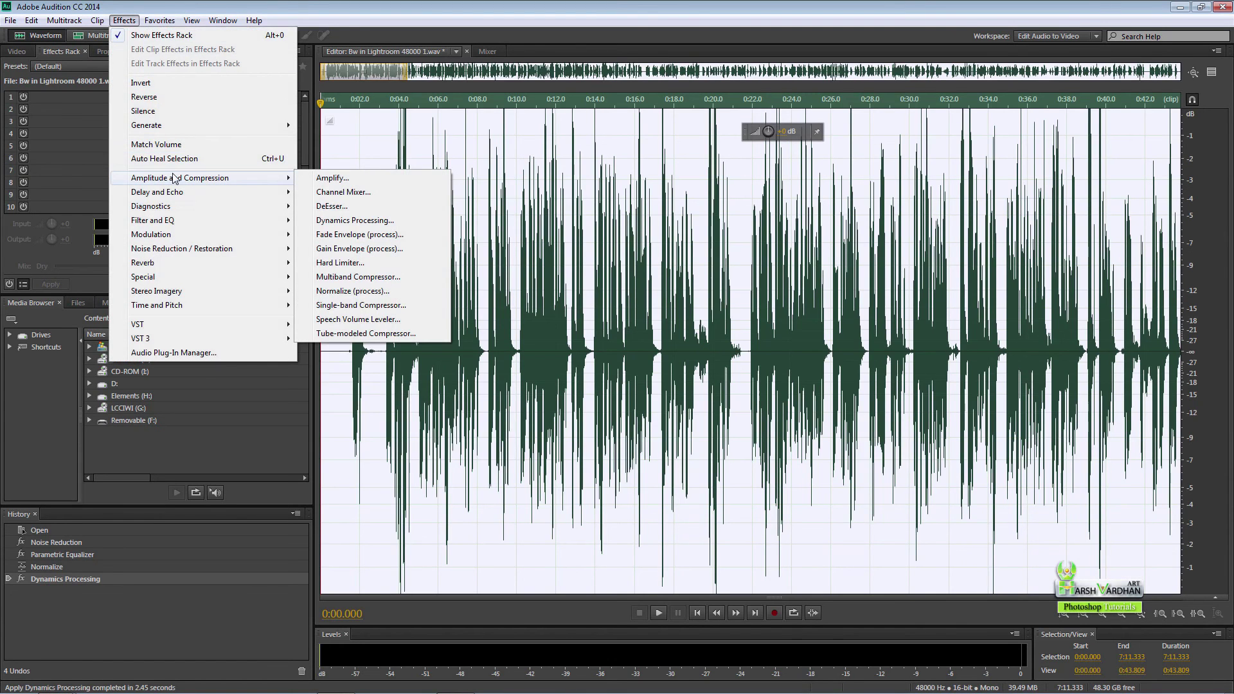
pyautogui.click(339, 292)
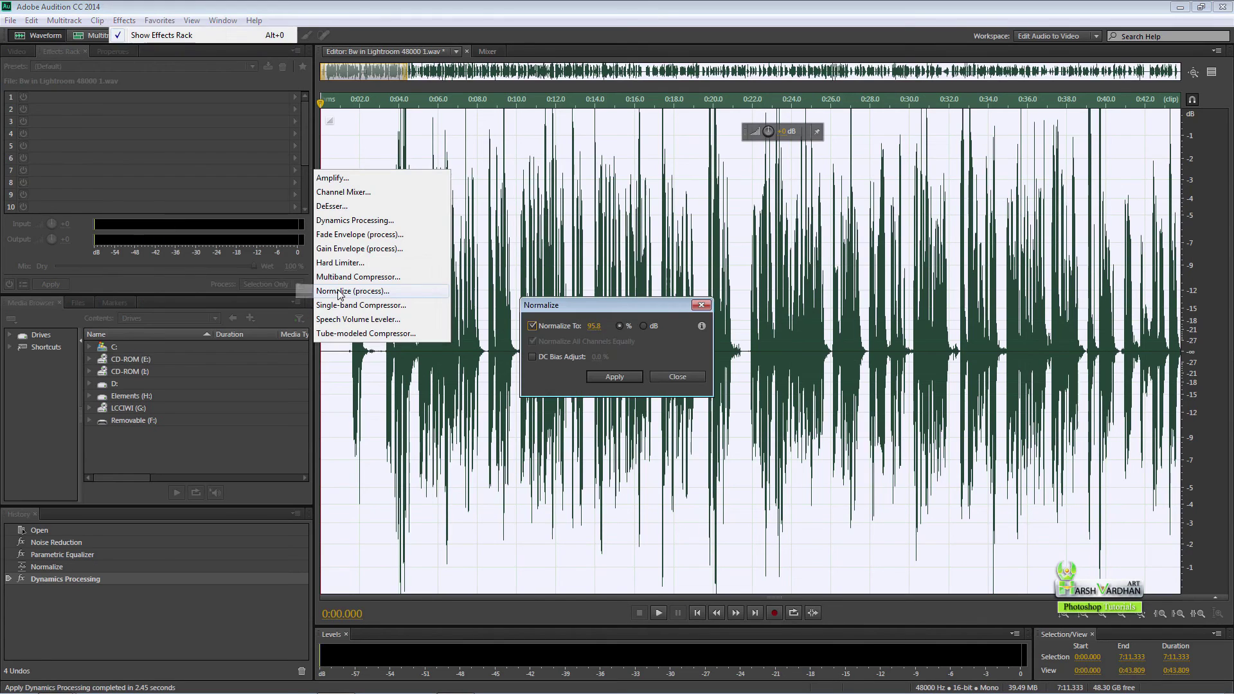
pyautogui.click(594, 327)
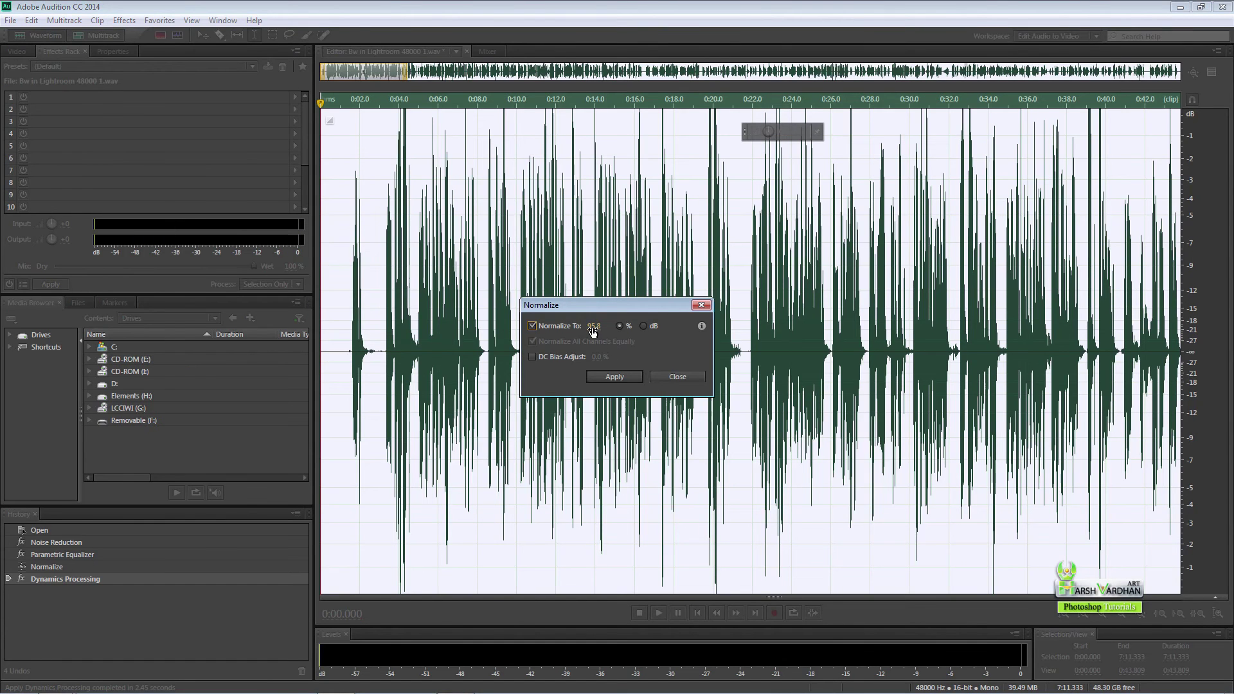
pyautogui.click(615, 376)
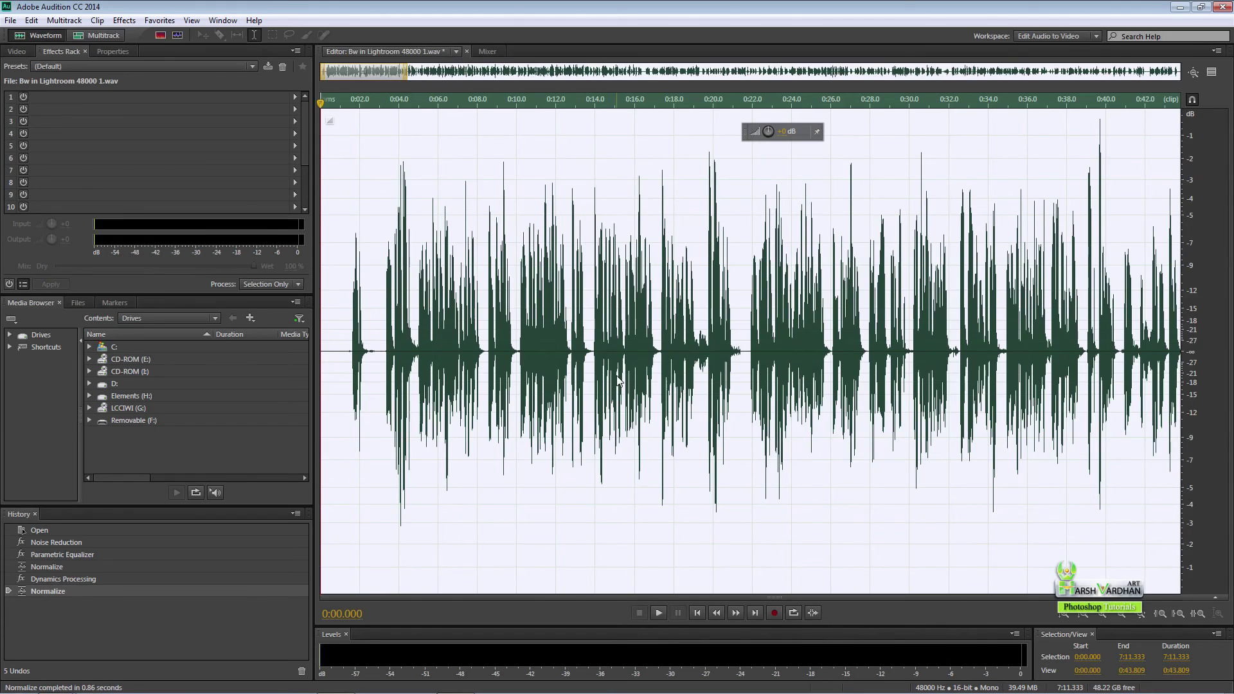
# Step: Open the DeEsser with the hh preset selected
pyautogui.click(124, 20)
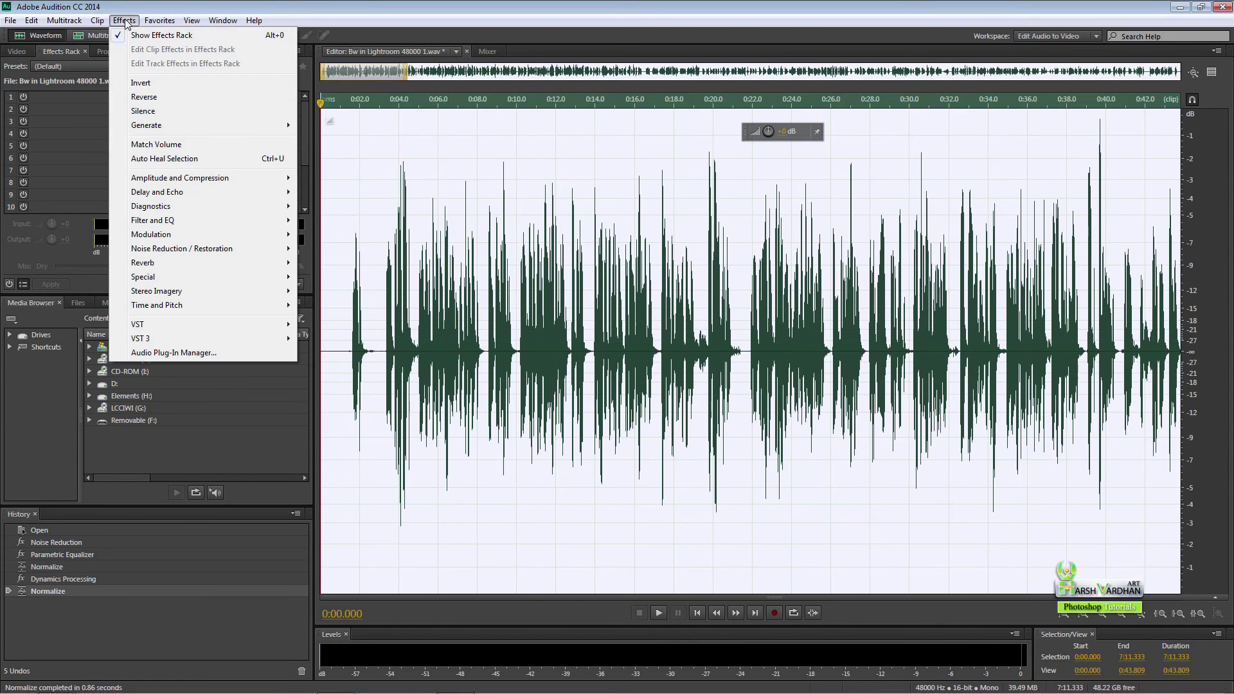
pyautogui.moveTo(154, 179)
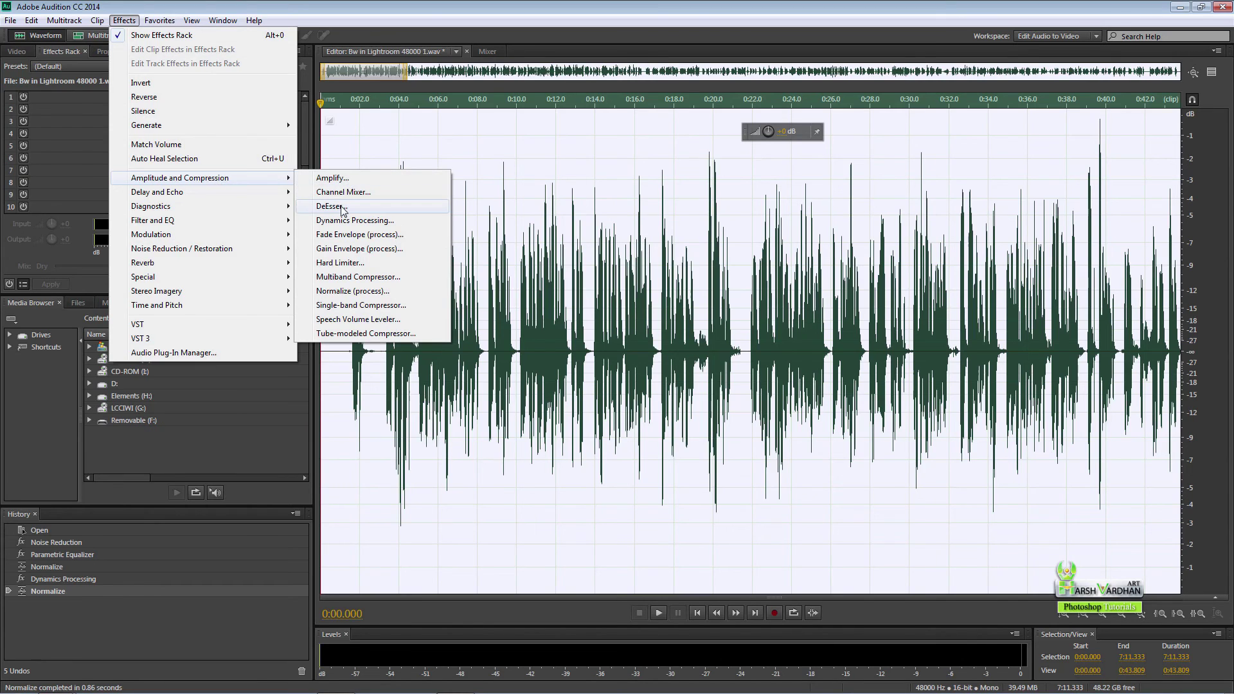
pyautogui.click(331, 206)
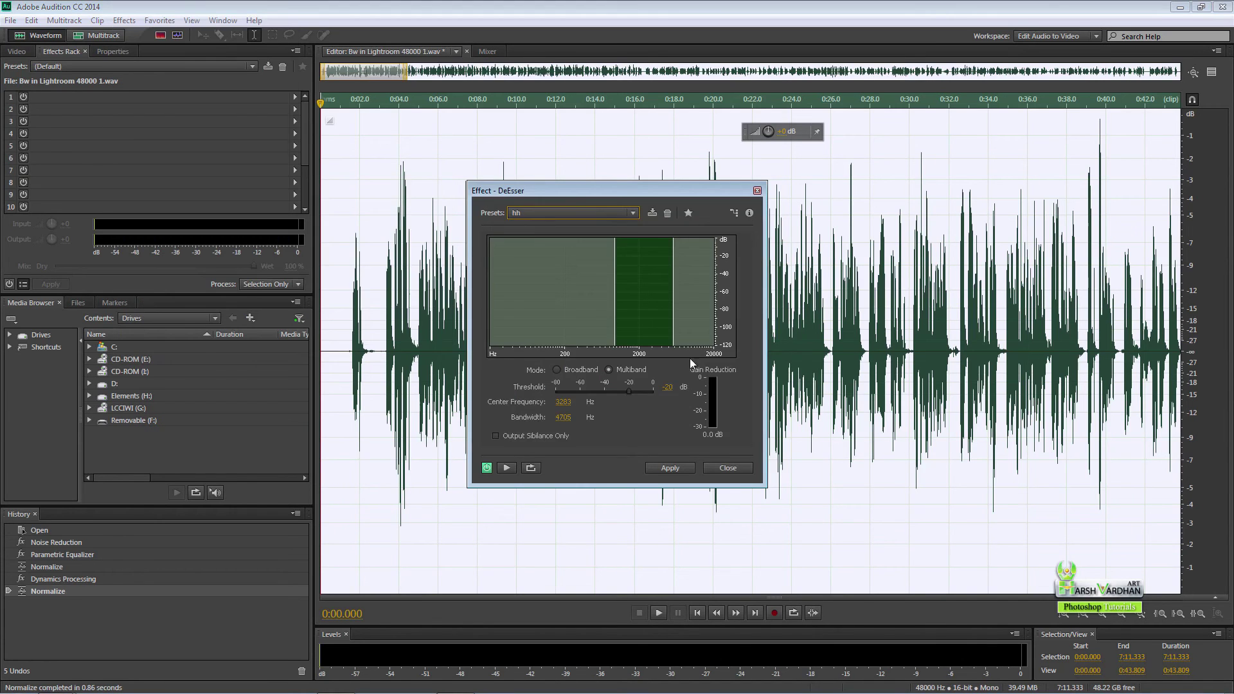
pyautogui.click(616, 212)
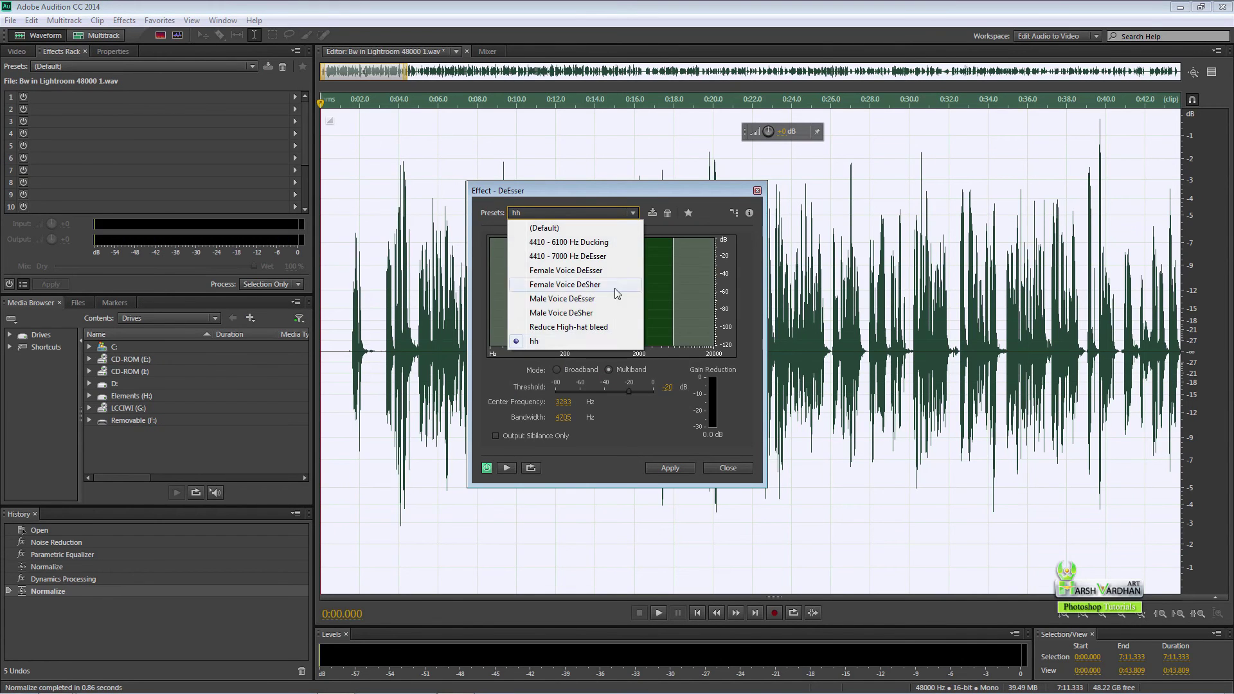
pyautogui.click(585, 341)
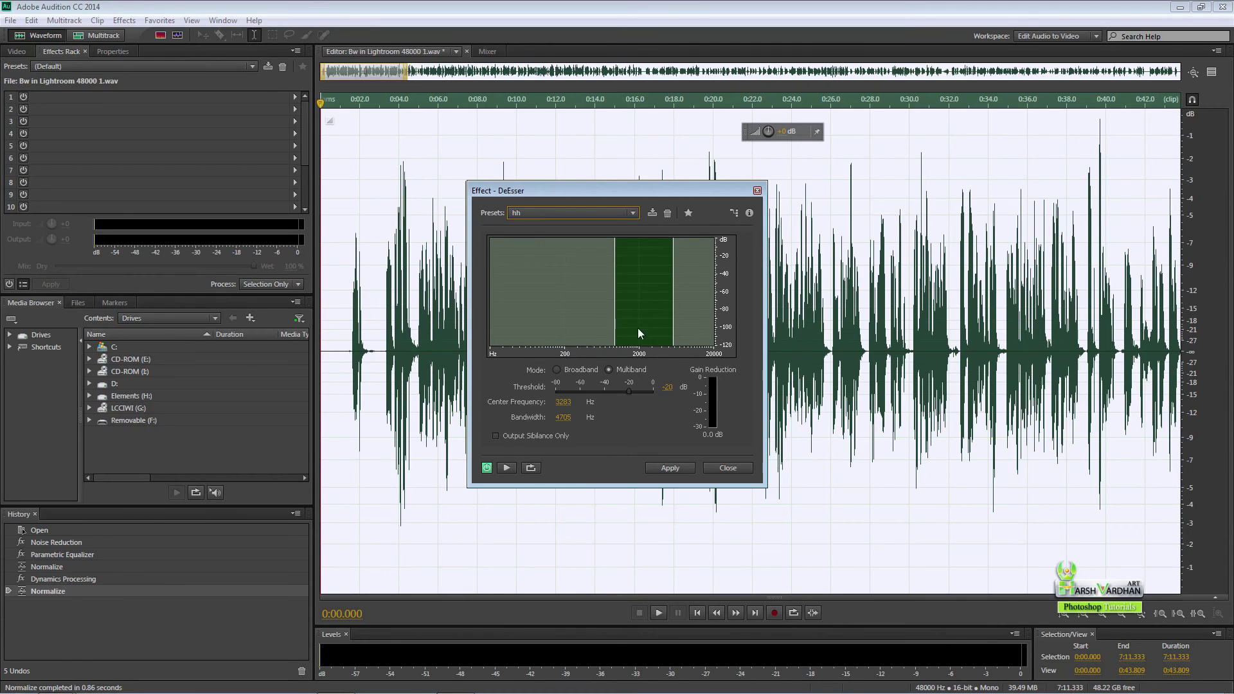
# Step: Preview, widen the sibilance band to 4410 Hz centre and 6959 Hz bandwidth, then apply
pyautogui.press('space')
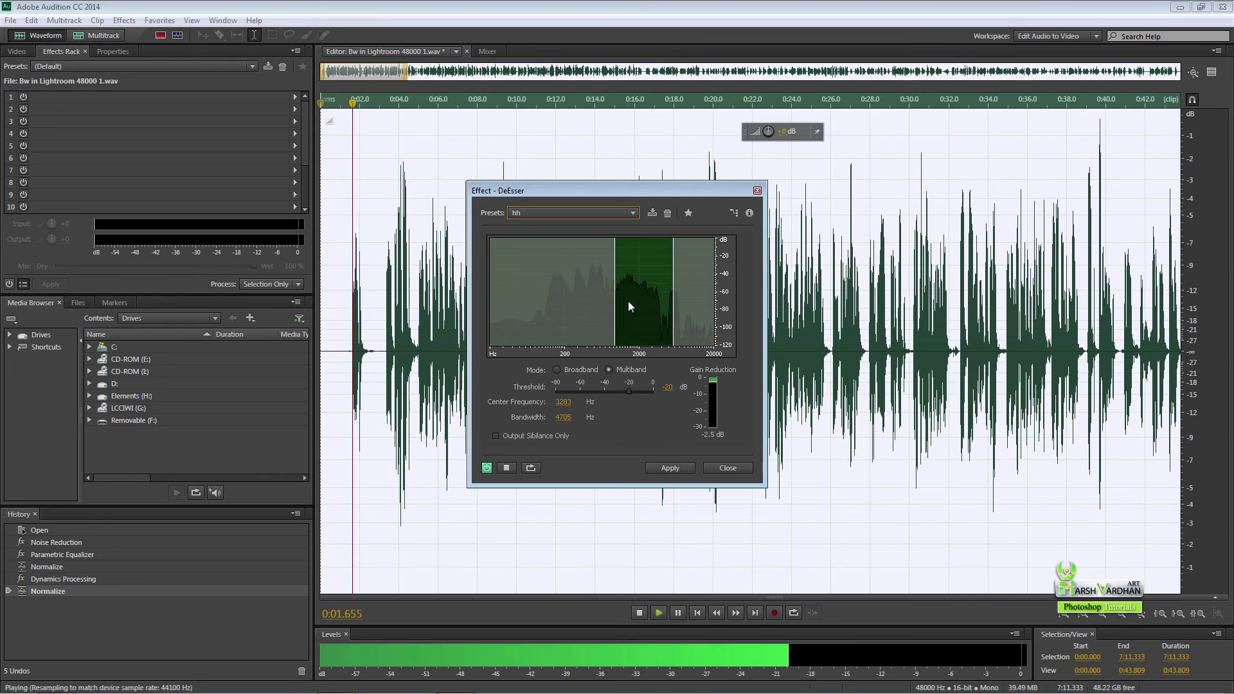
pyautogui.press('space')
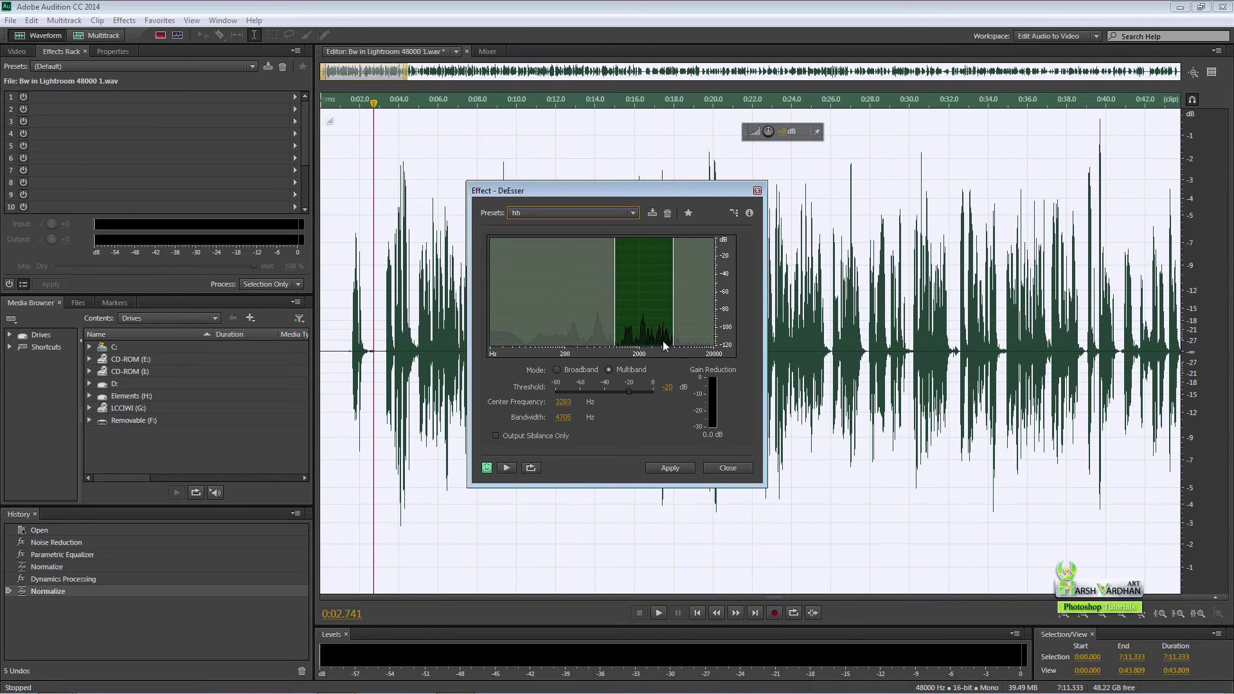
pyautogui.press('space')
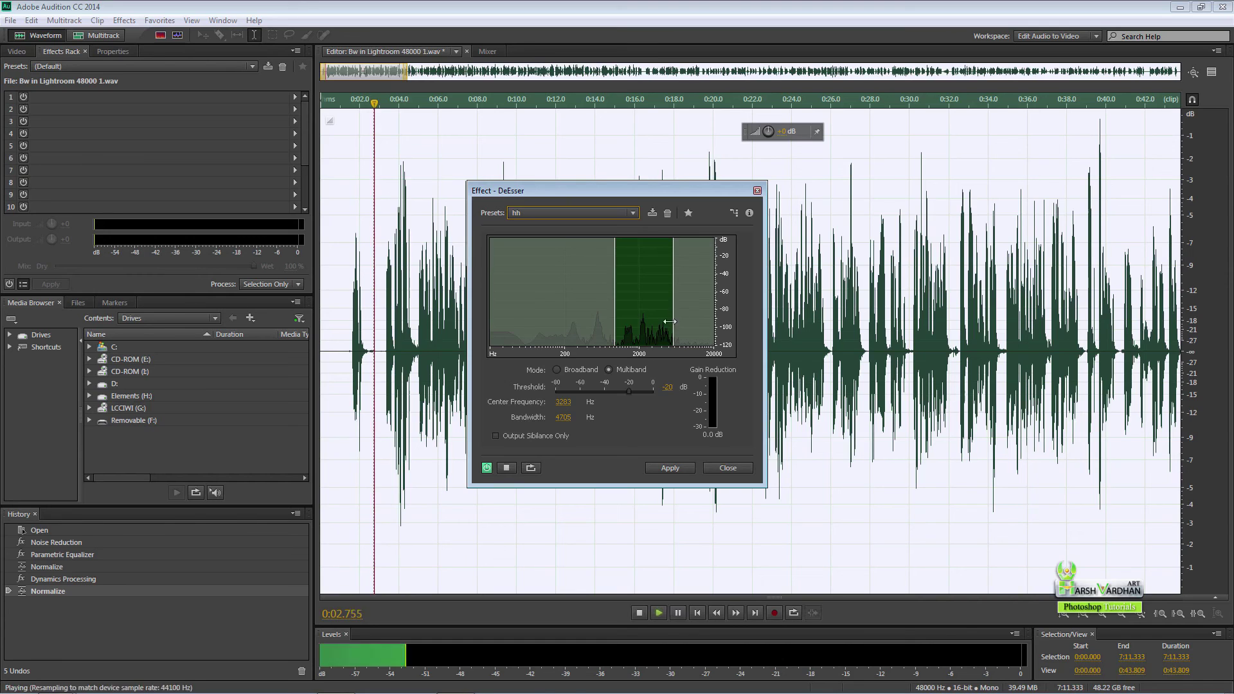
pyautogui.press('space')
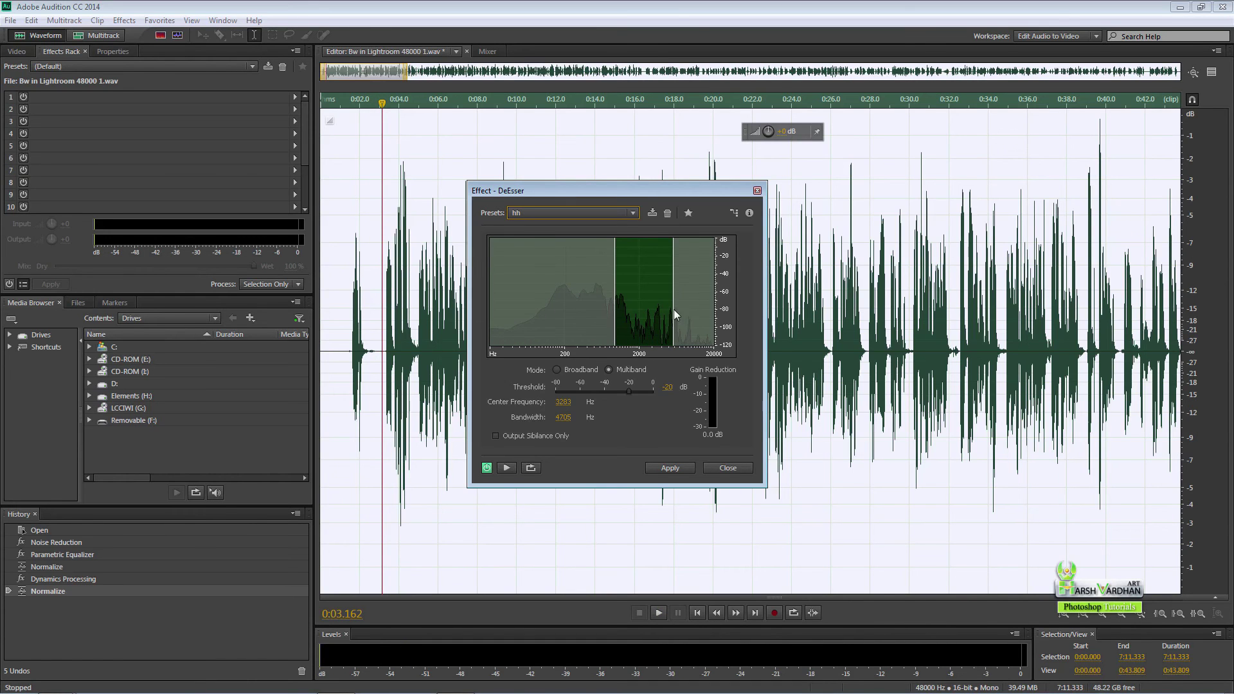
pyautogui.moveTo(673, 303); pyautogui.dragTo(683, 303)
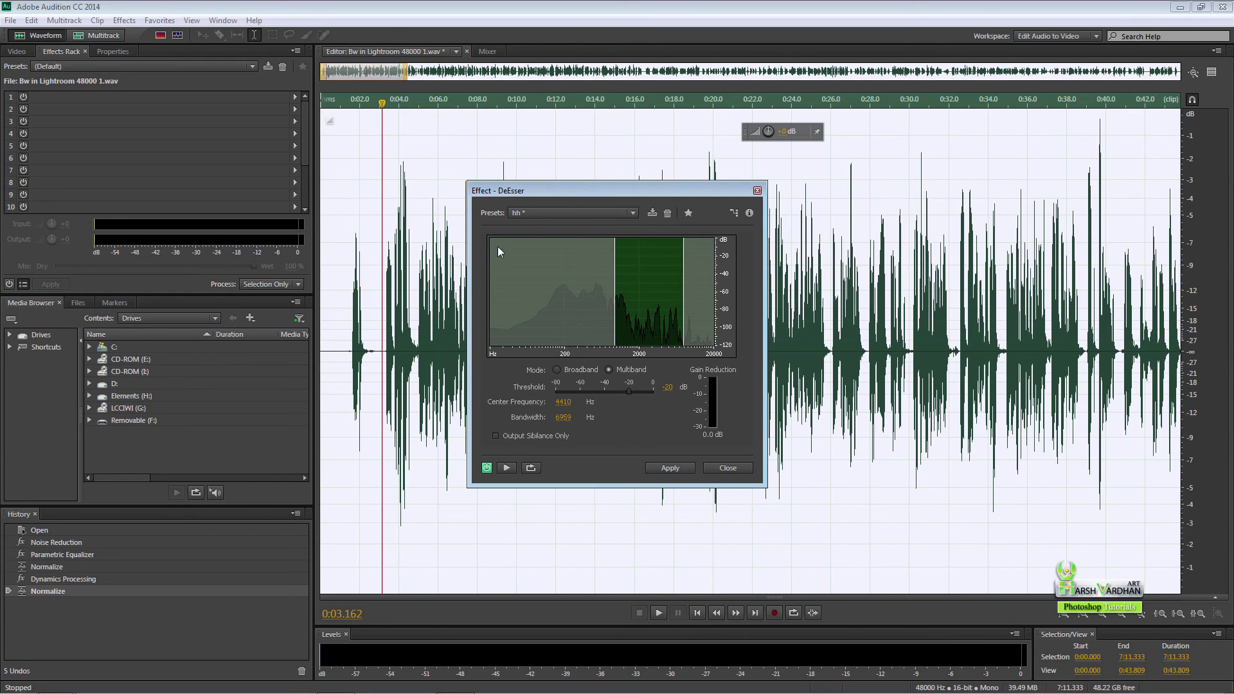
pyautogui.click(673, 469)
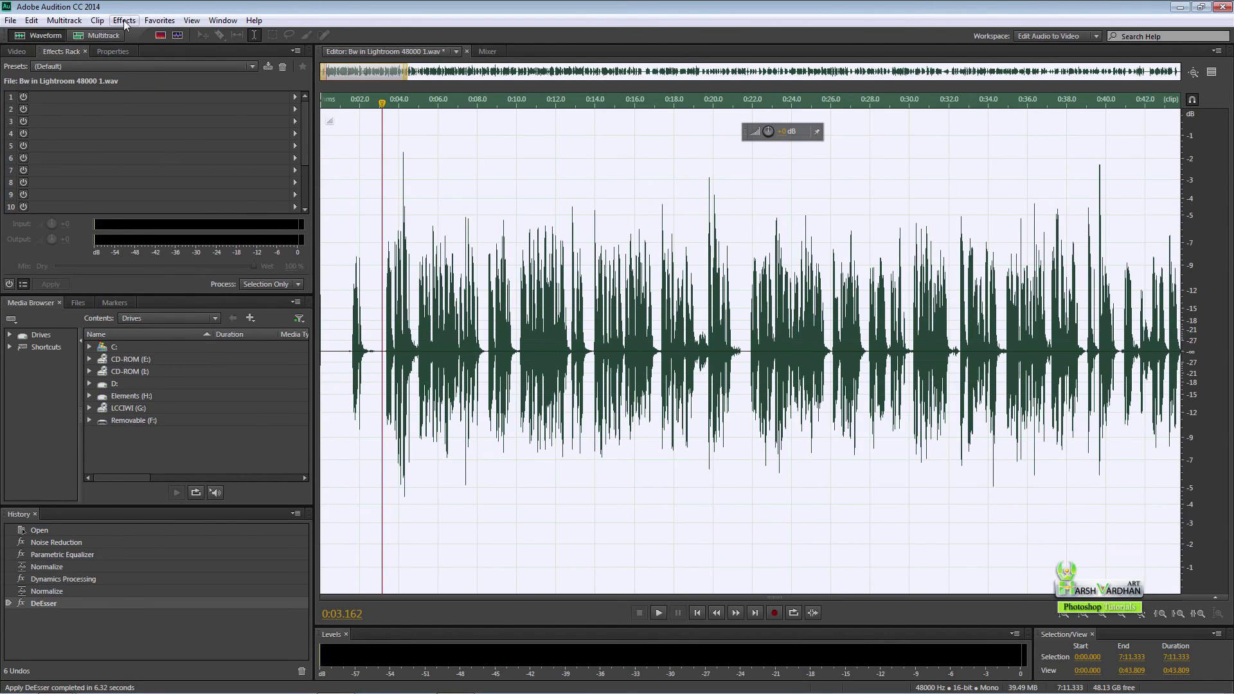
# Step: Apply the Loudness Maximizer Parametric Equalizer again, boosting shelves near 120 Hz and 6000 Hz
pyautogui.click(124, 20)
pyautogui.moveTo(158, 224)
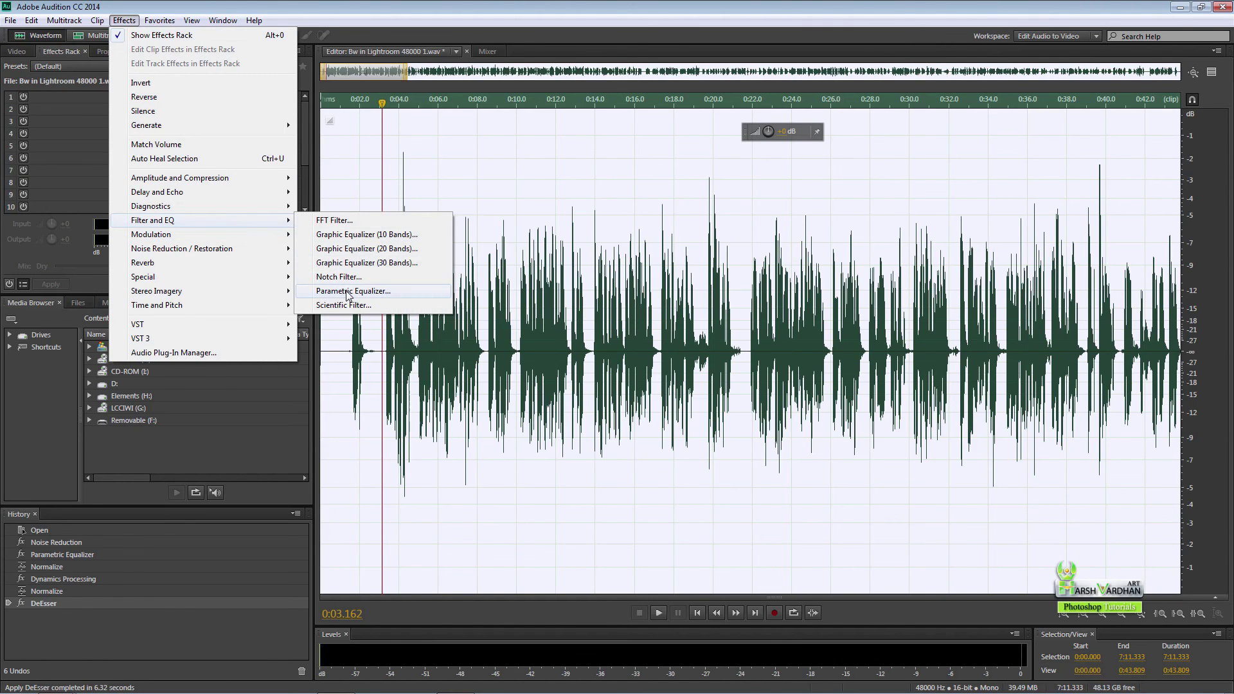
pyautogui.click(348, 293)
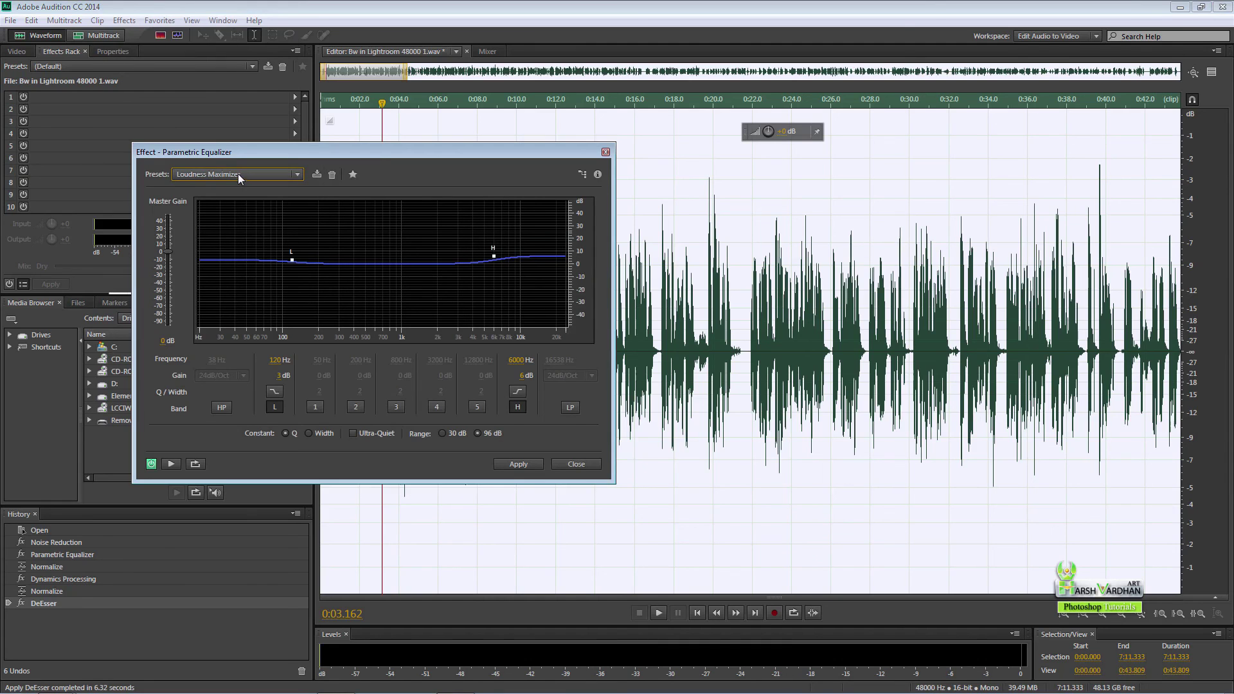
pyautogui.click(517, 464)
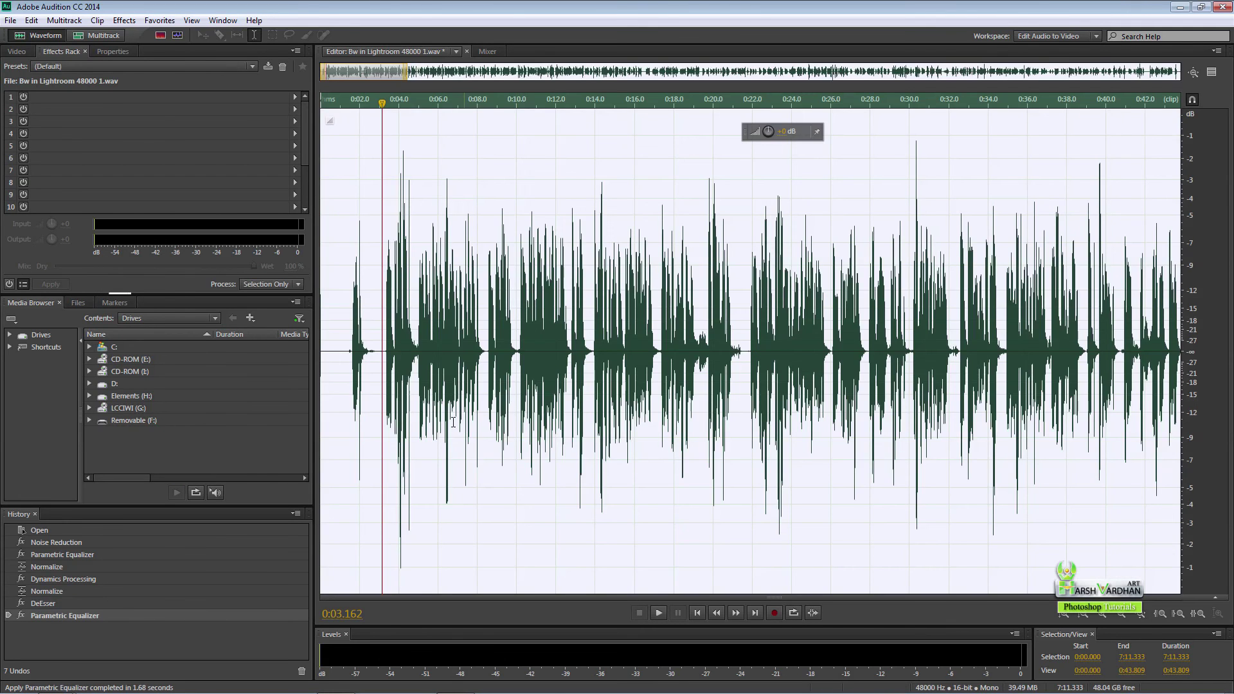
# Step: Play back the processed voice from near the start, then go back to the Multitrack session
pyautogui.click(374, 347)
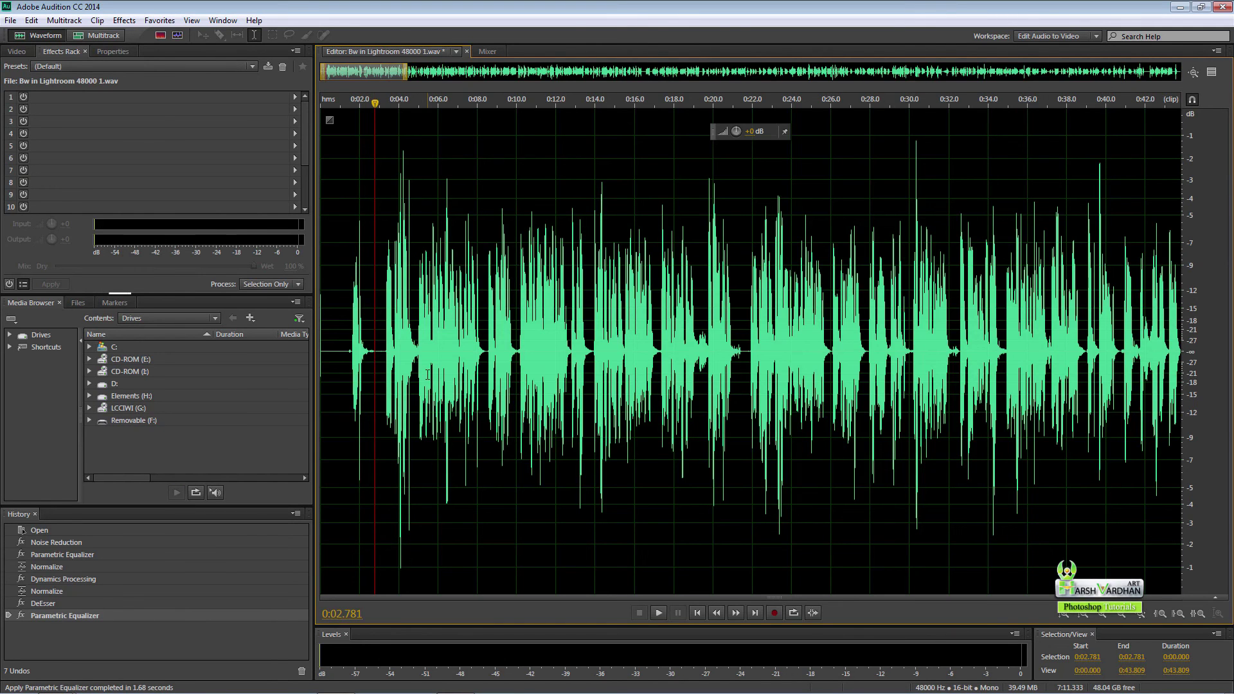
pyautogui.press('space')
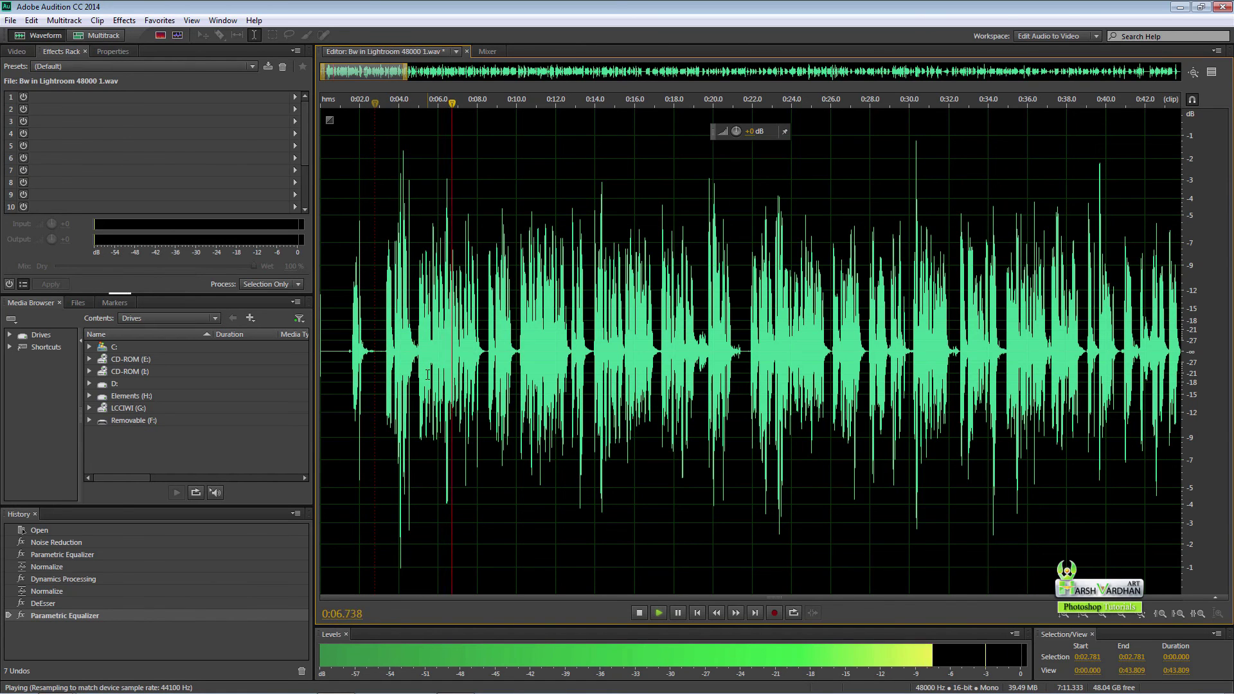
pyautogui.press('space')
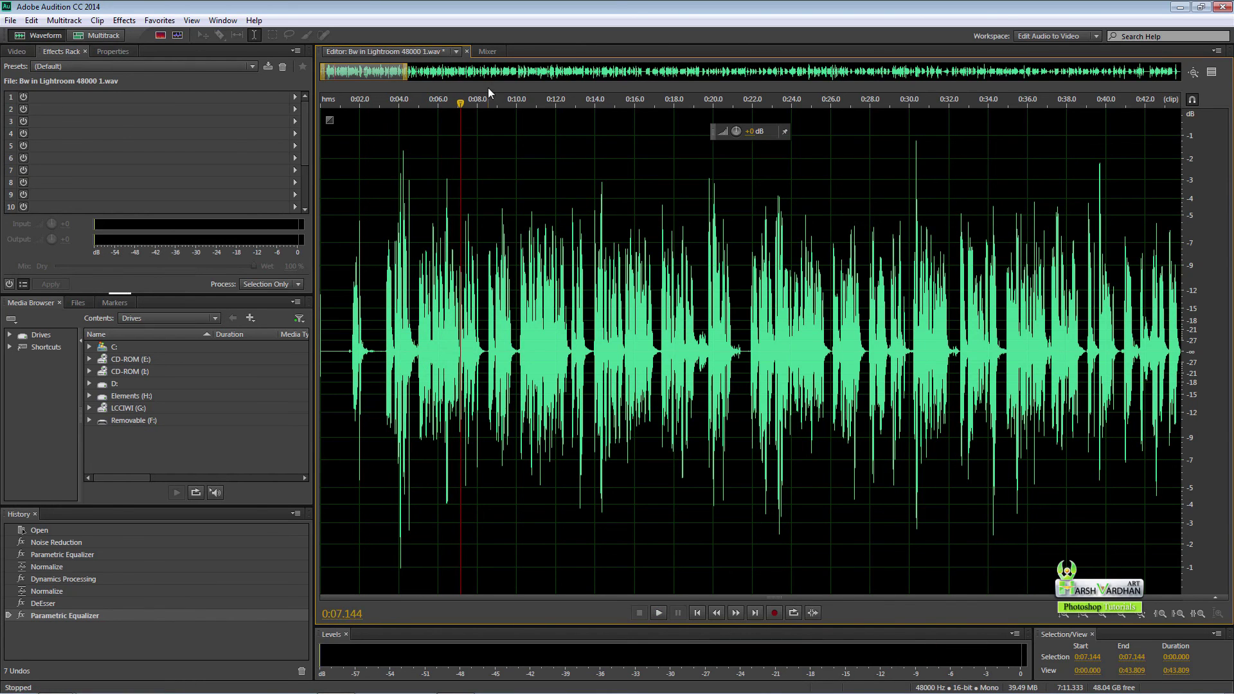
pyautogui.click(98, 36)
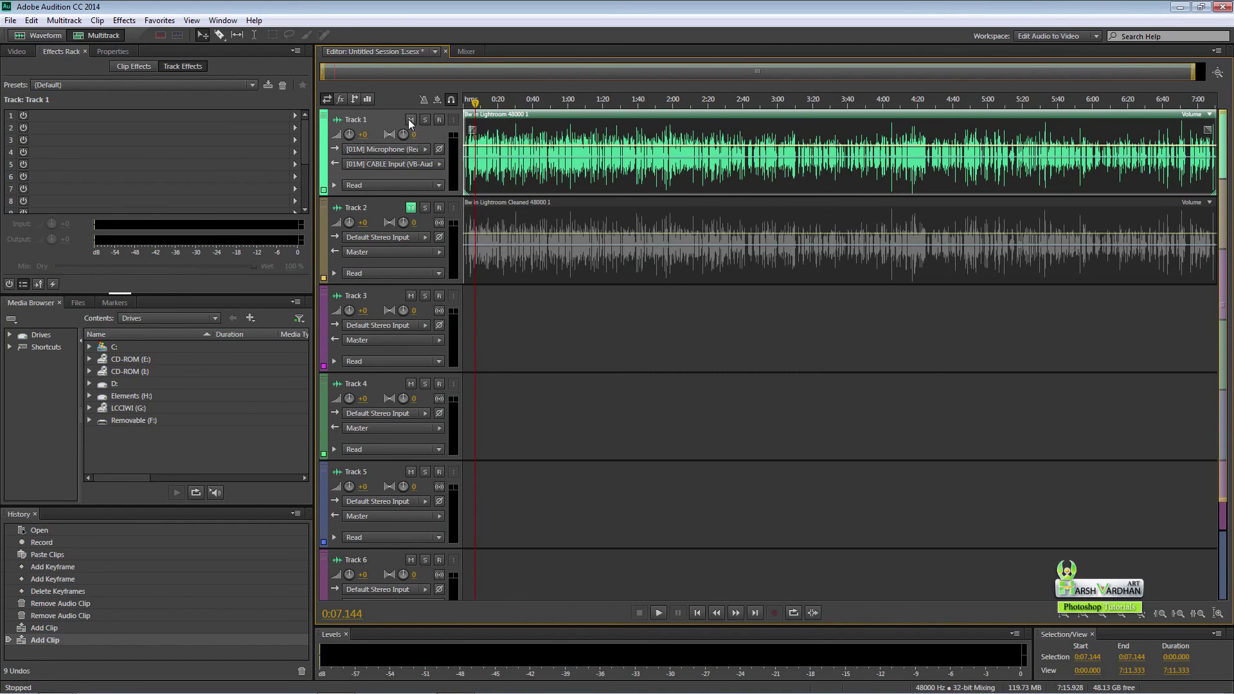
# Step: Return to the voice file's waveform, revert History to Open, and play the original recording
pyautogui.click(43, 35)
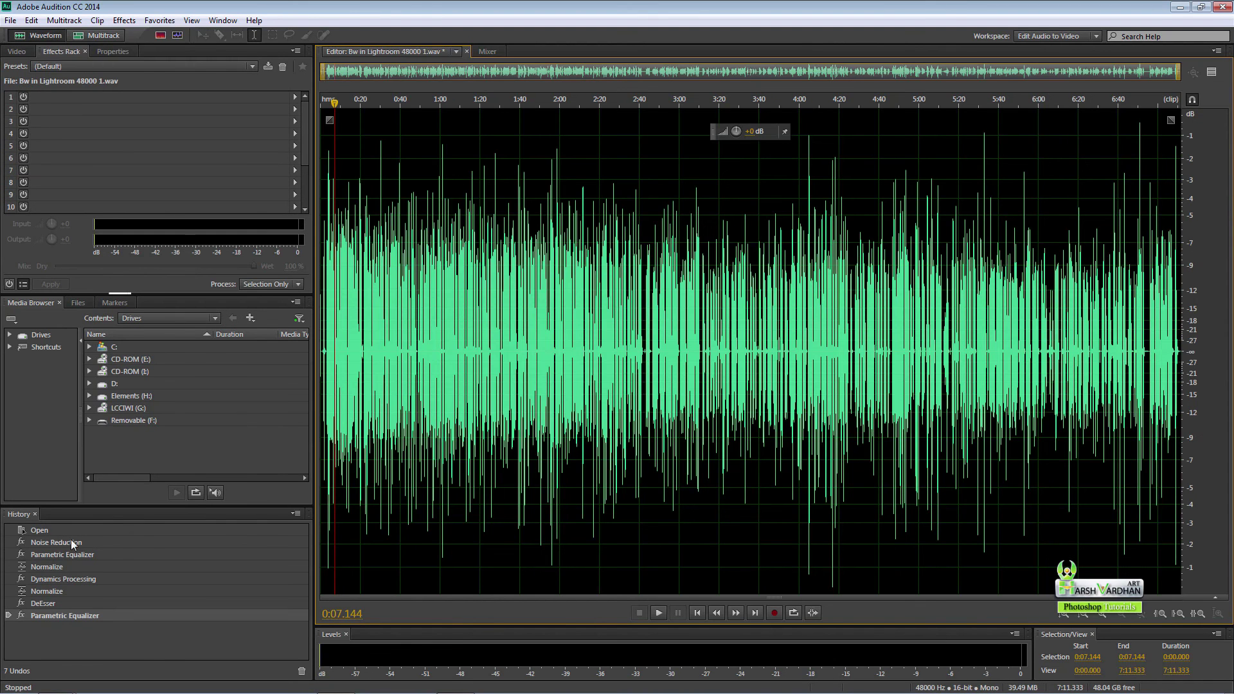
pyautogui.click(23, 531)
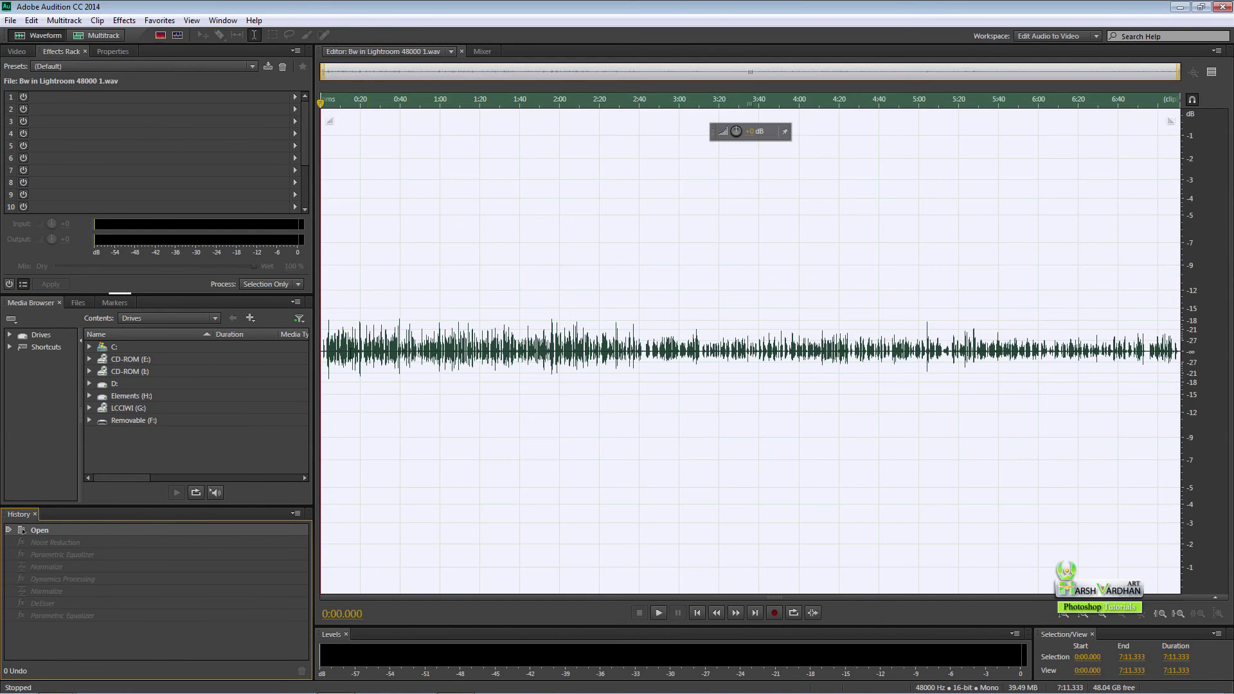
pyautogui.press('space')
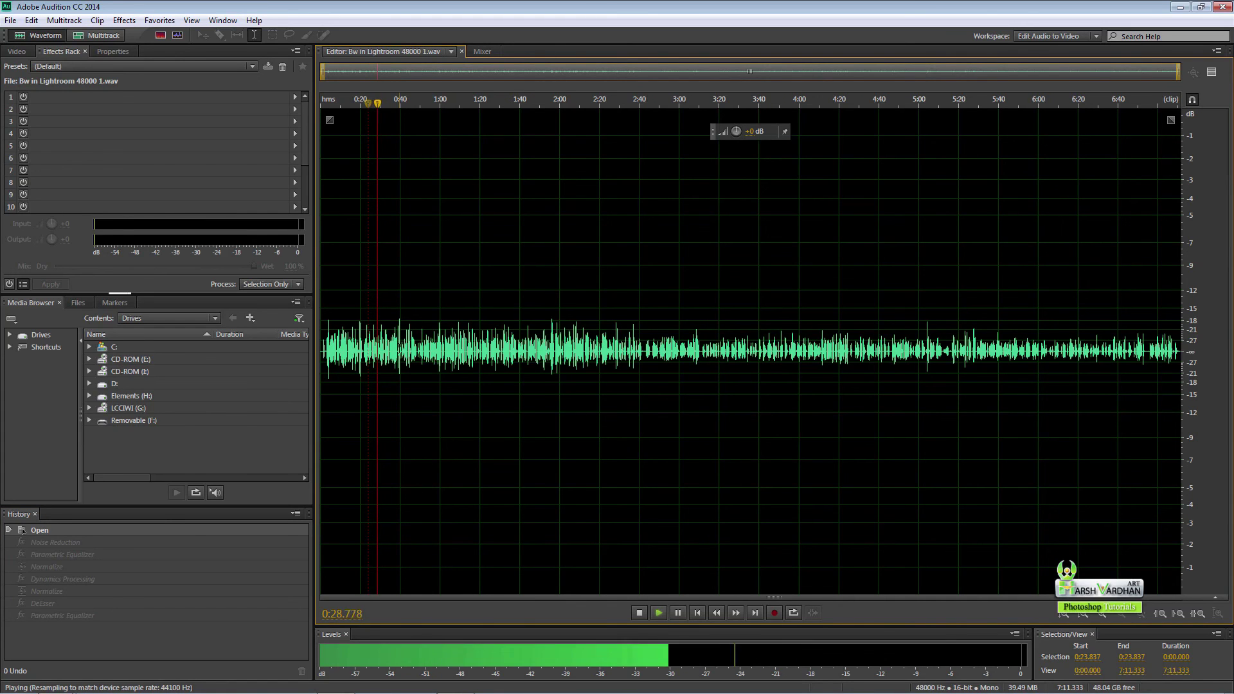
pyautogui.press('space')
# Step: Restore the final Parametric Equalizer history step and play the processed version for comparison
pyautogui.click(68, 615)
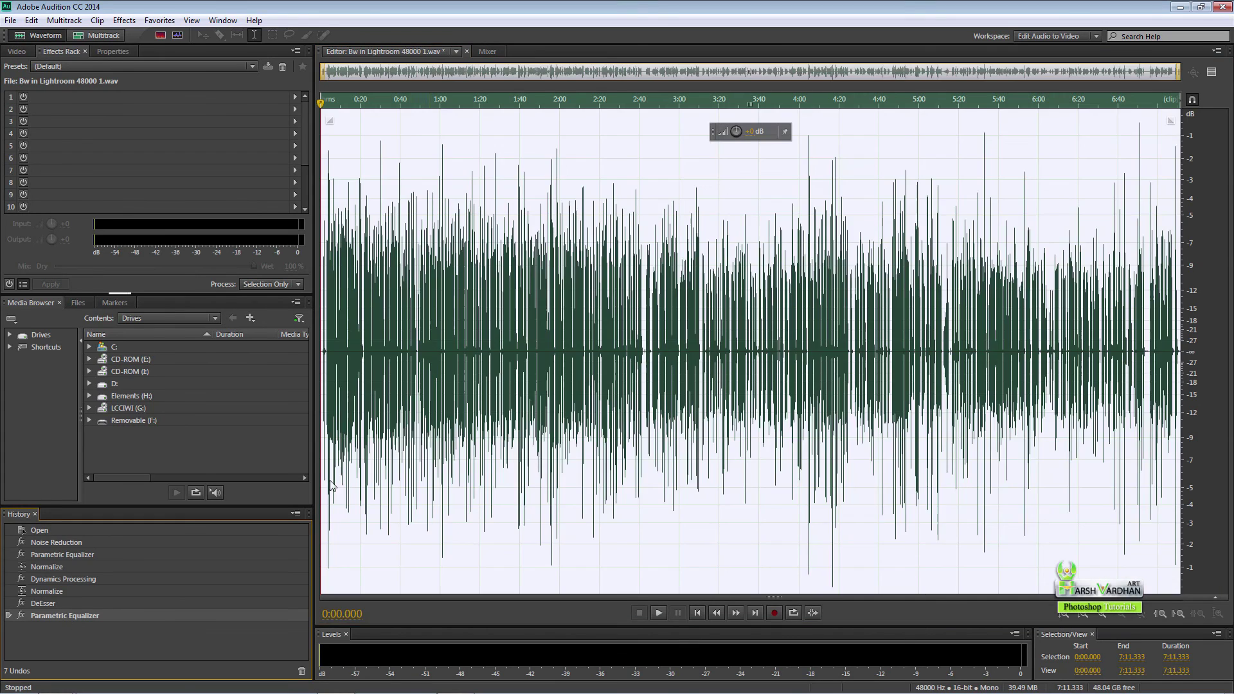
pyautogui.press('space')
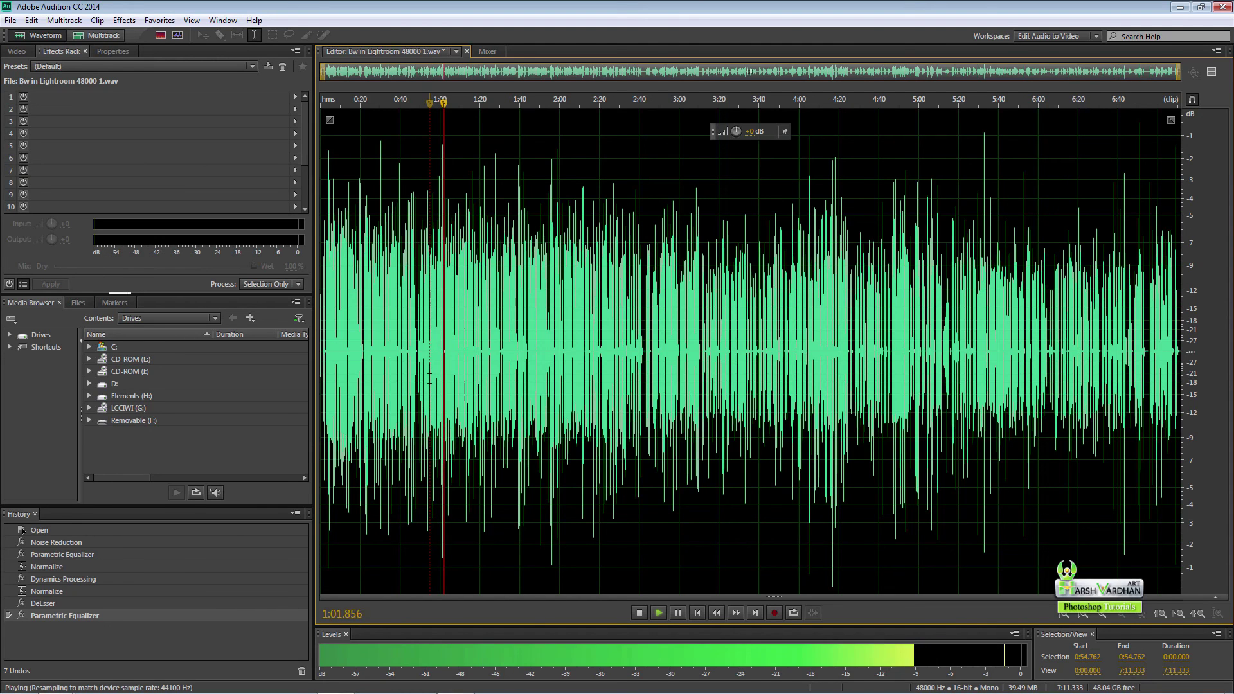
pyautogui.press('space')
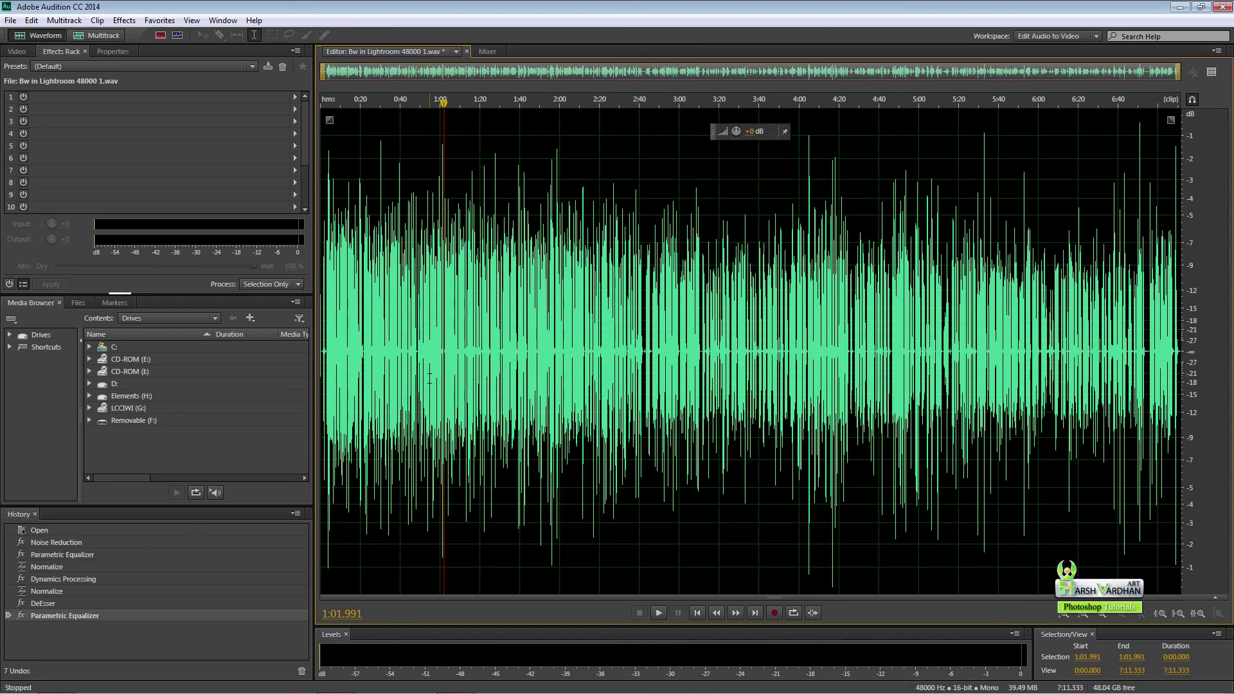